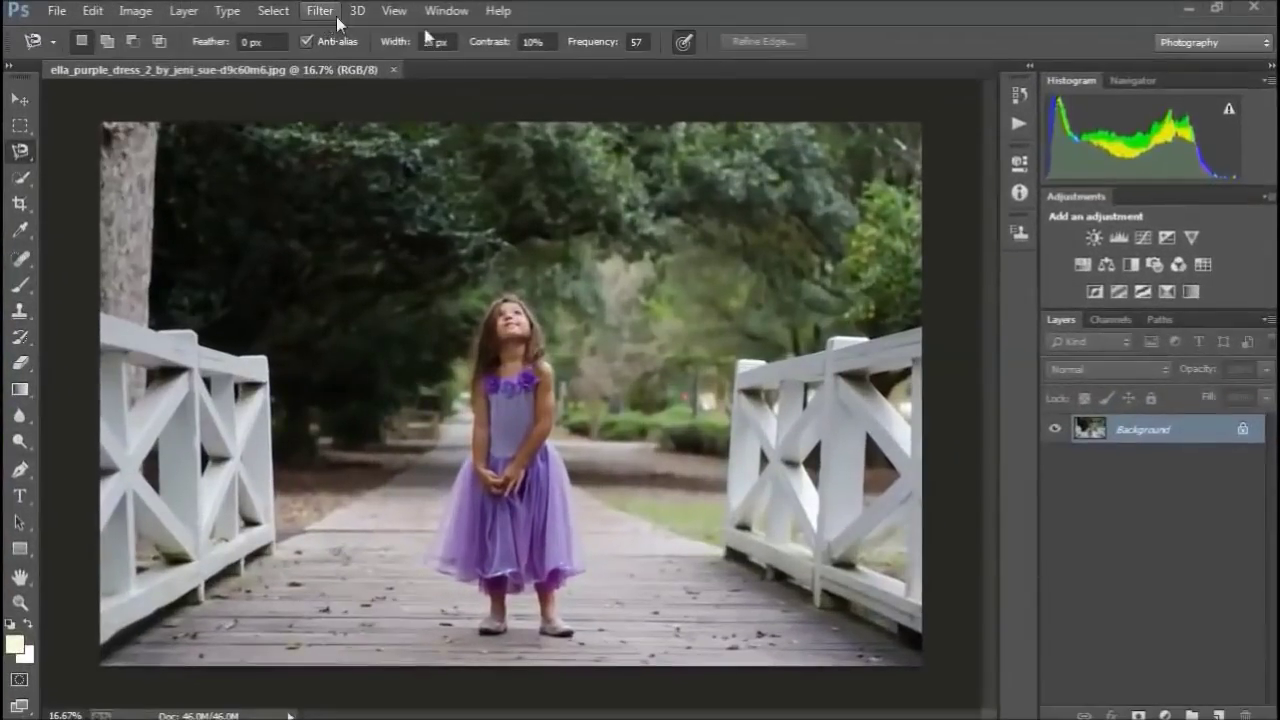
Create a Background copy layer from the bridge photo's Background layer
drag(1202, 427, 1218, 716)
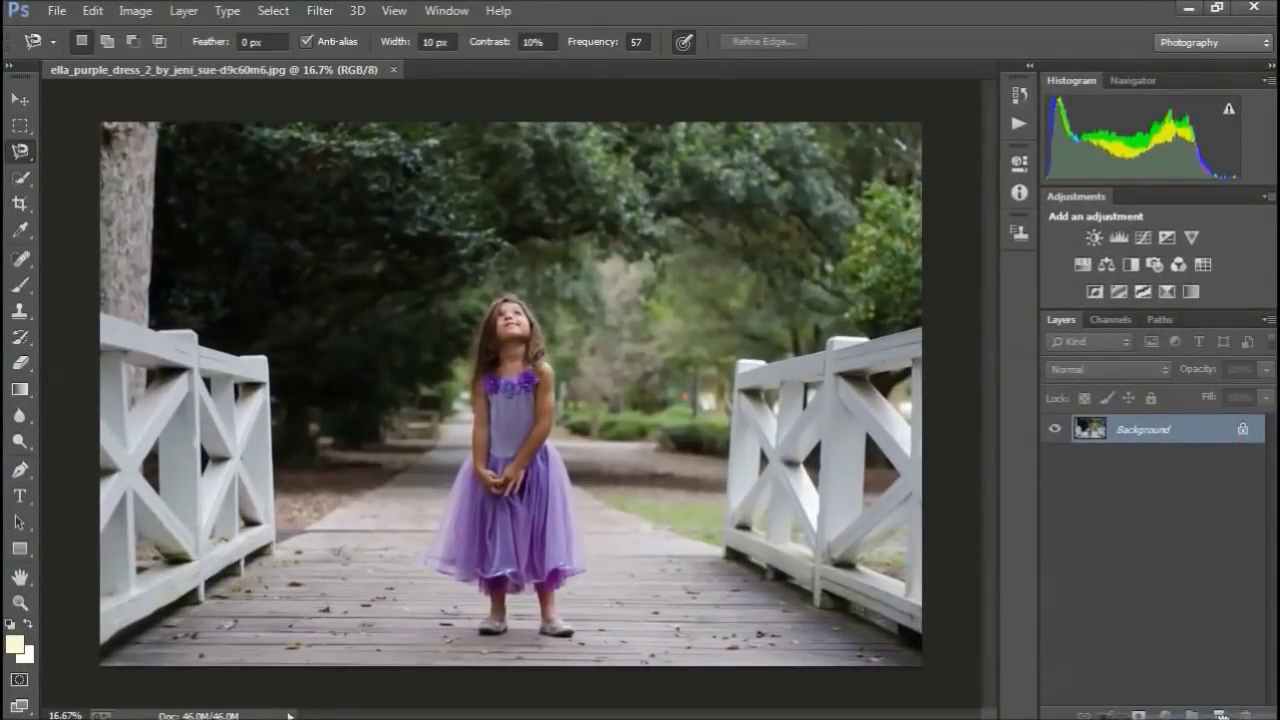
Add a Color Lookup adjustment layer using the 2Strip.look 3DLUT file
click(1165, 716)
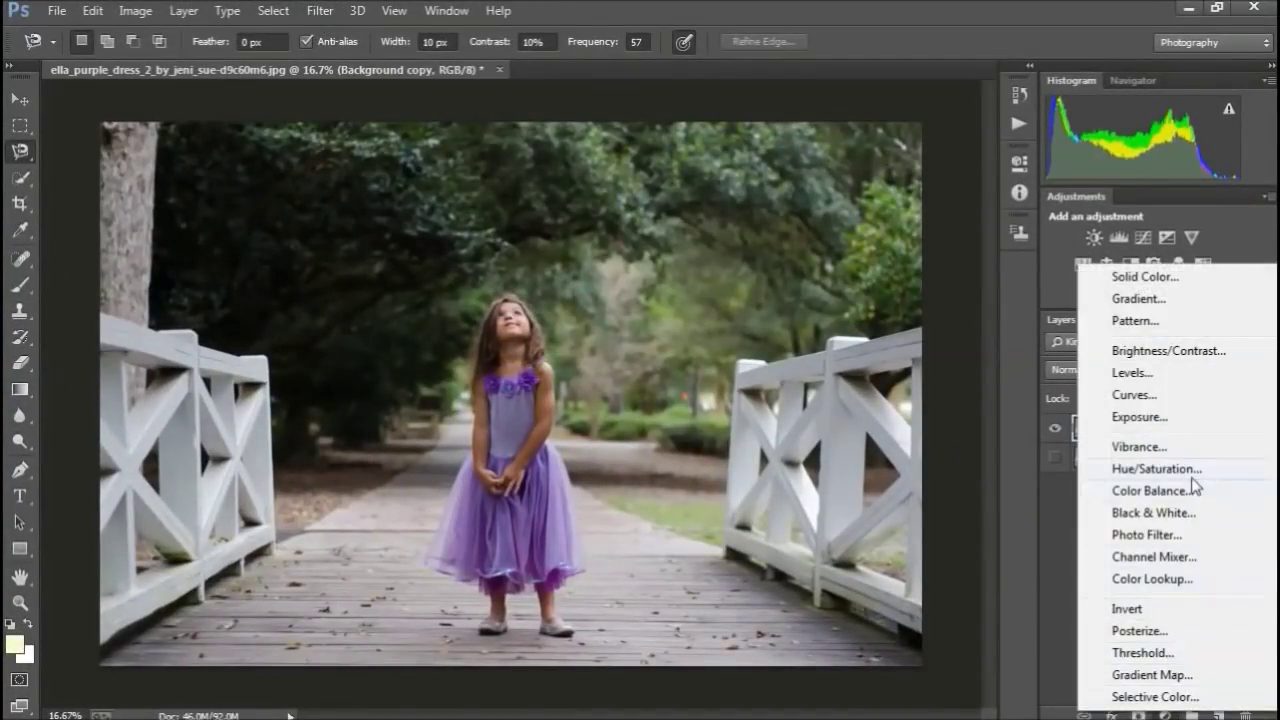
click(1155, 579)
click(923, 211)
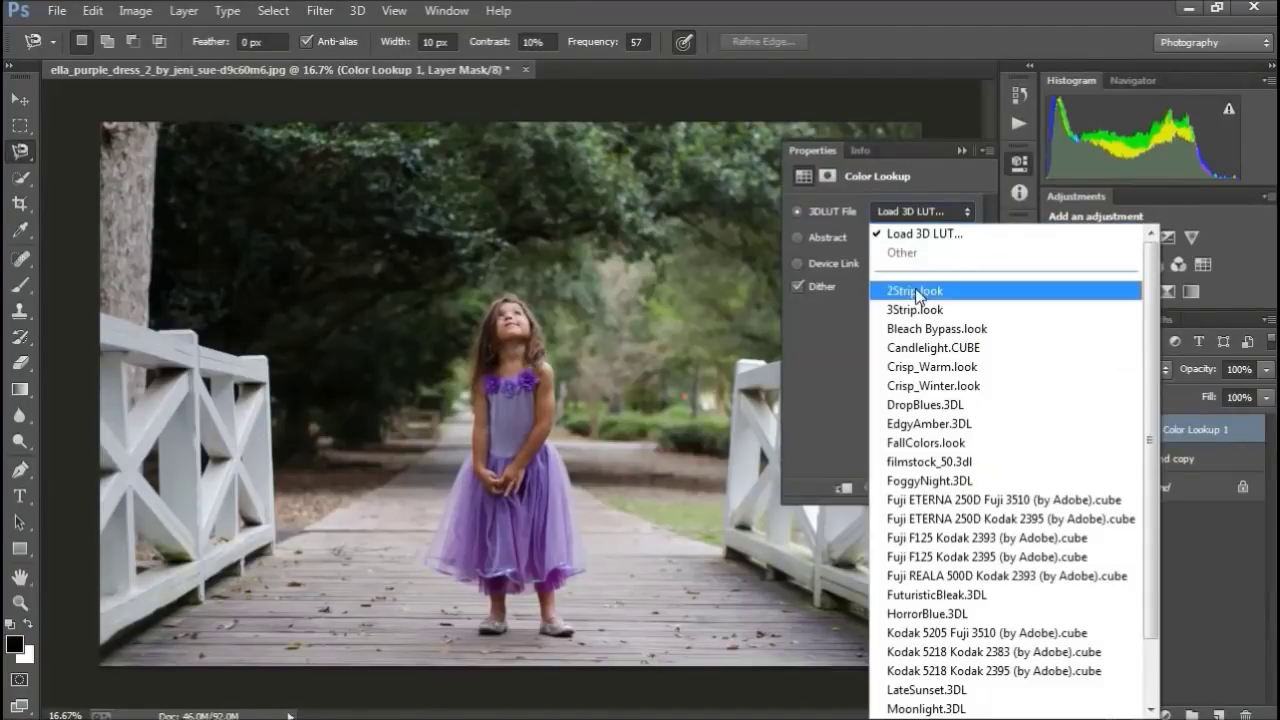
click(917, 284)
key(Up)
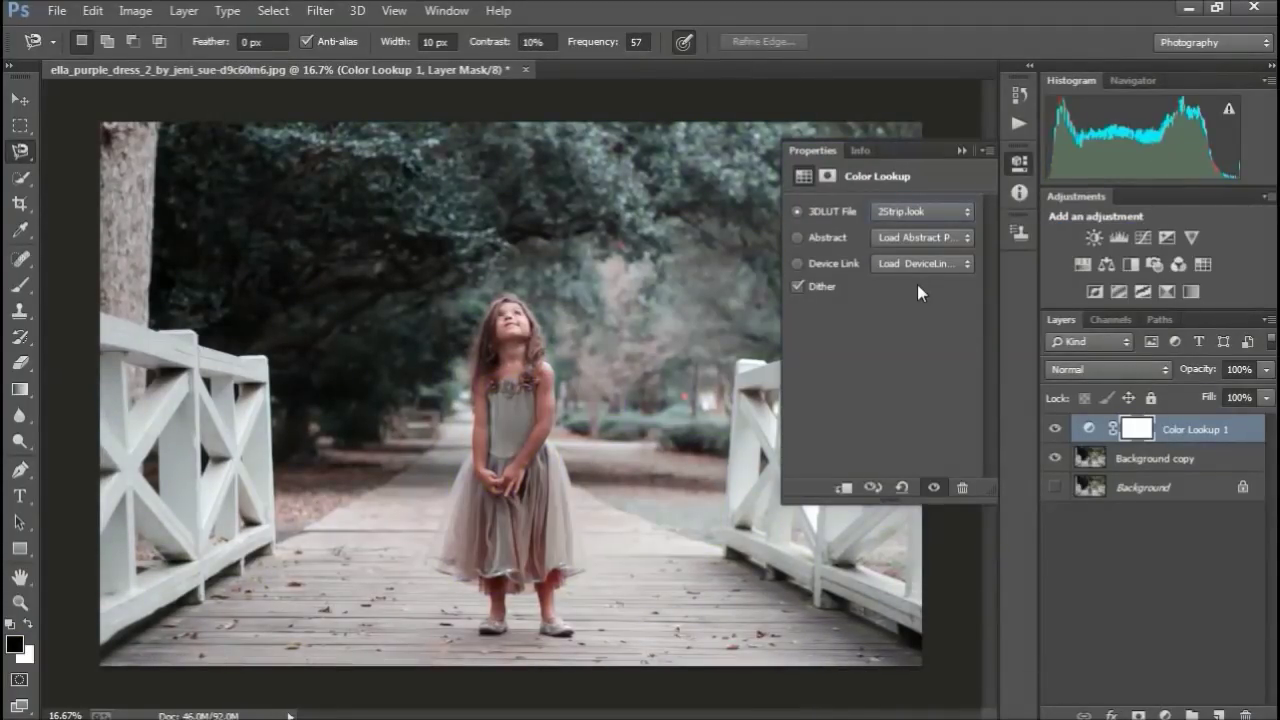
click(962, 150)
Fade the Color Lookup layer to 49% opacity
mouse_move(1266, 369)
mouse_down()
mouse_move(1164, 397)
mouse_move(1217, 393)
mouse_up()
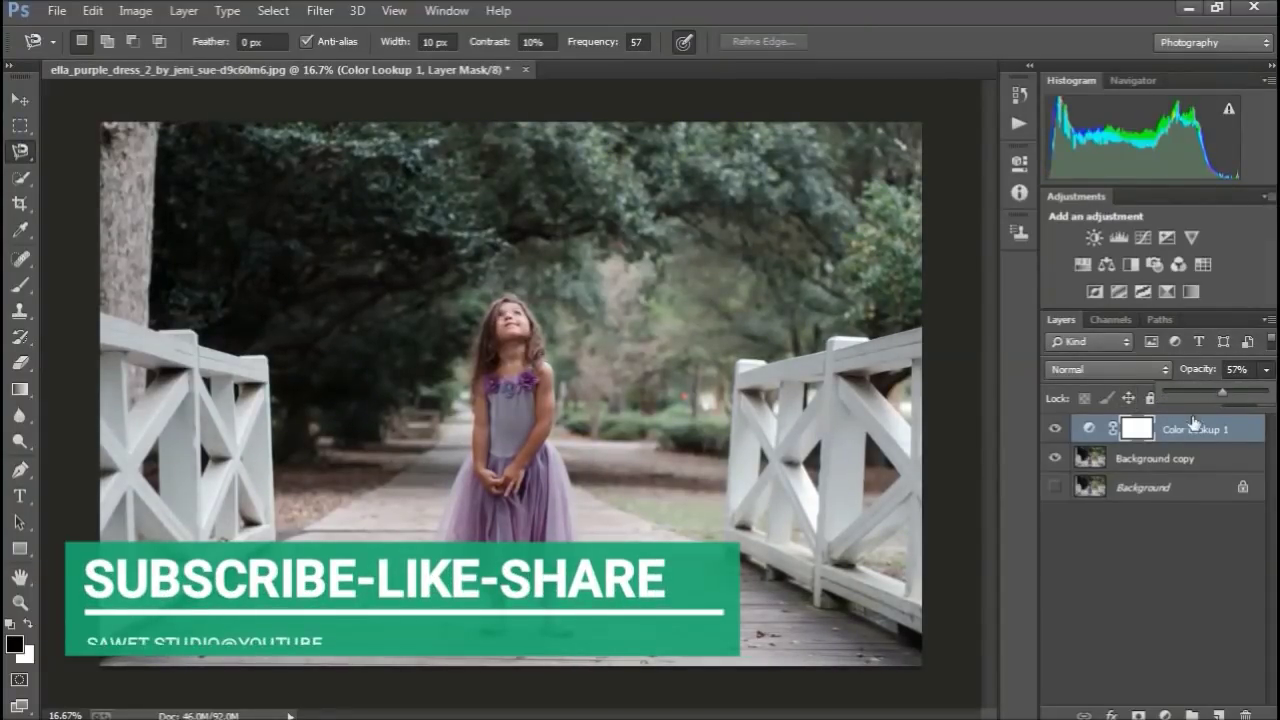
drag(1221, 393, 1214, 393)
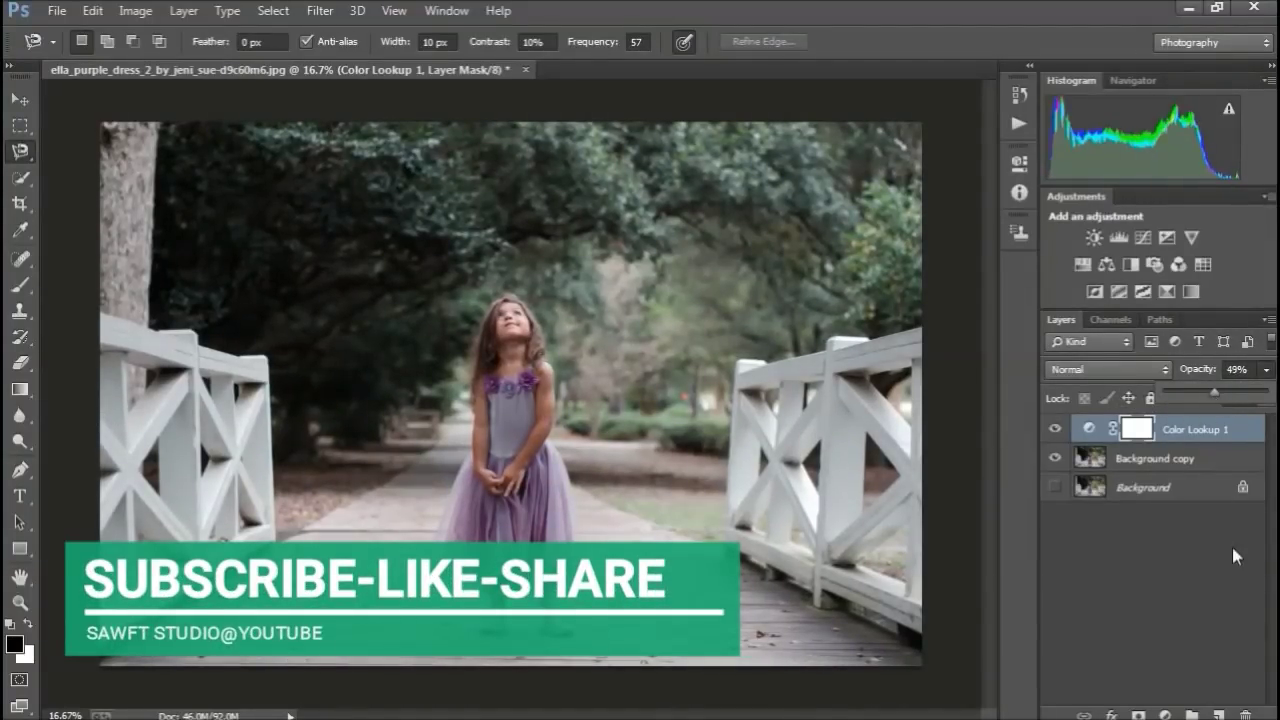
click(1197, 532)
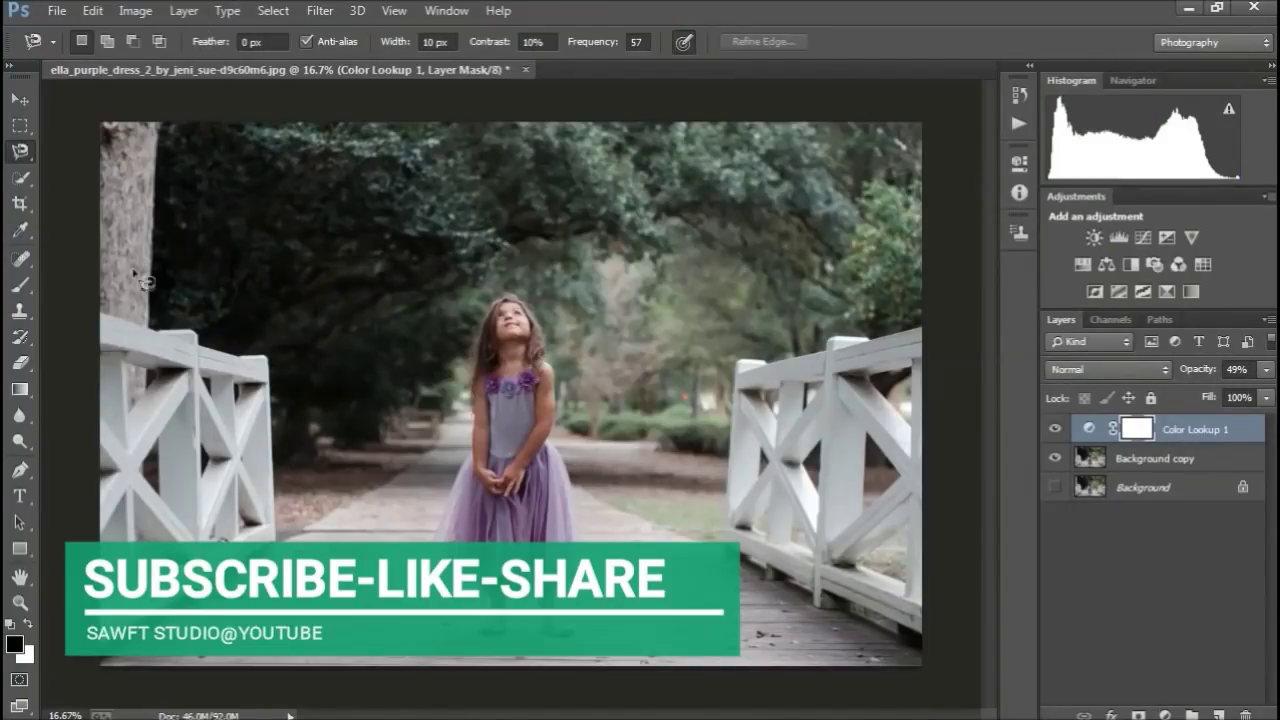
click(1168, 712)
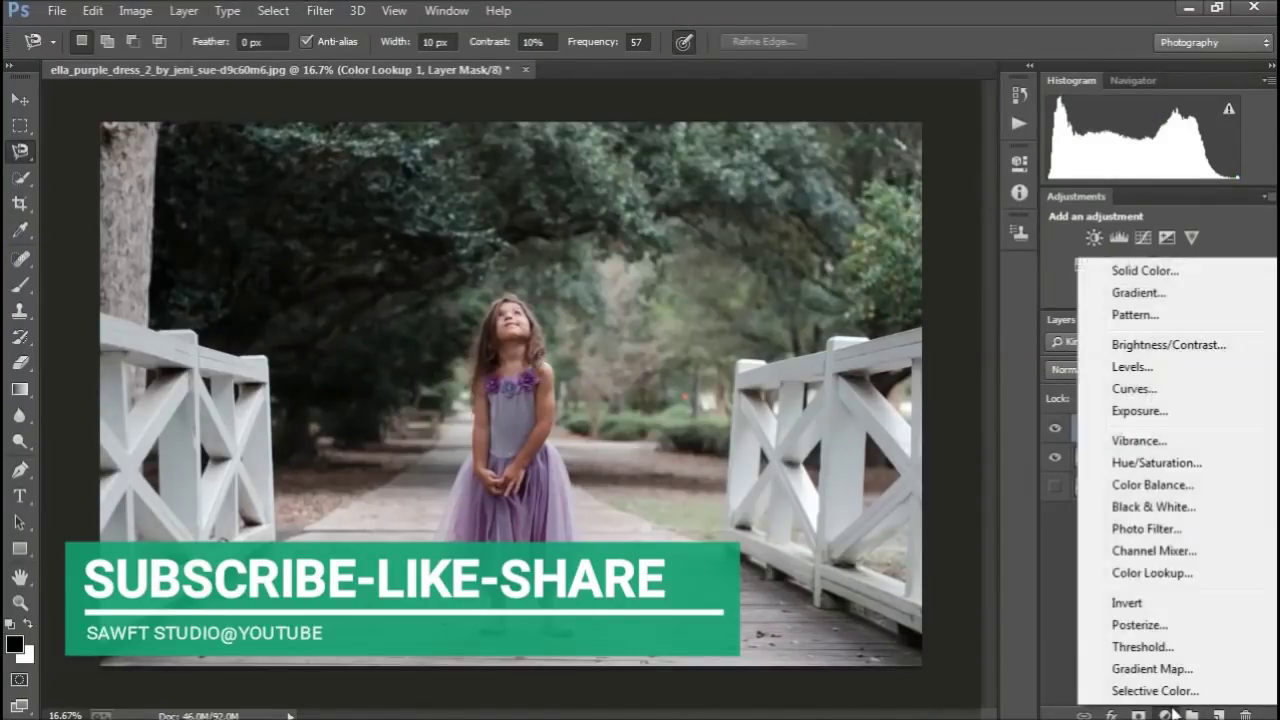
Add a Curves layer with the RGB curve pulled upward to brighten the photo
click(1120, 409)
drag(905, 312, 900, 298)
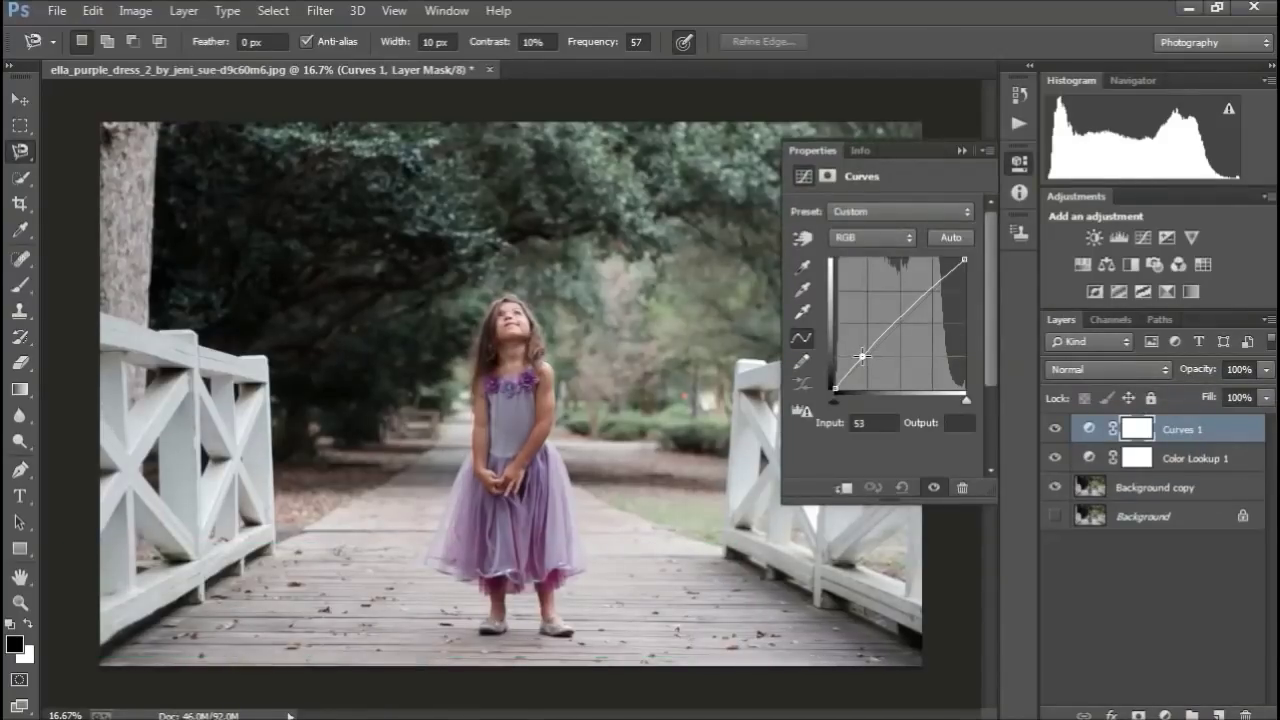
click(962, 150)
Select the Color Lookup 1 and Curves 1 layers in the Layers panel
click(1166, 713)
click(1171, 466)
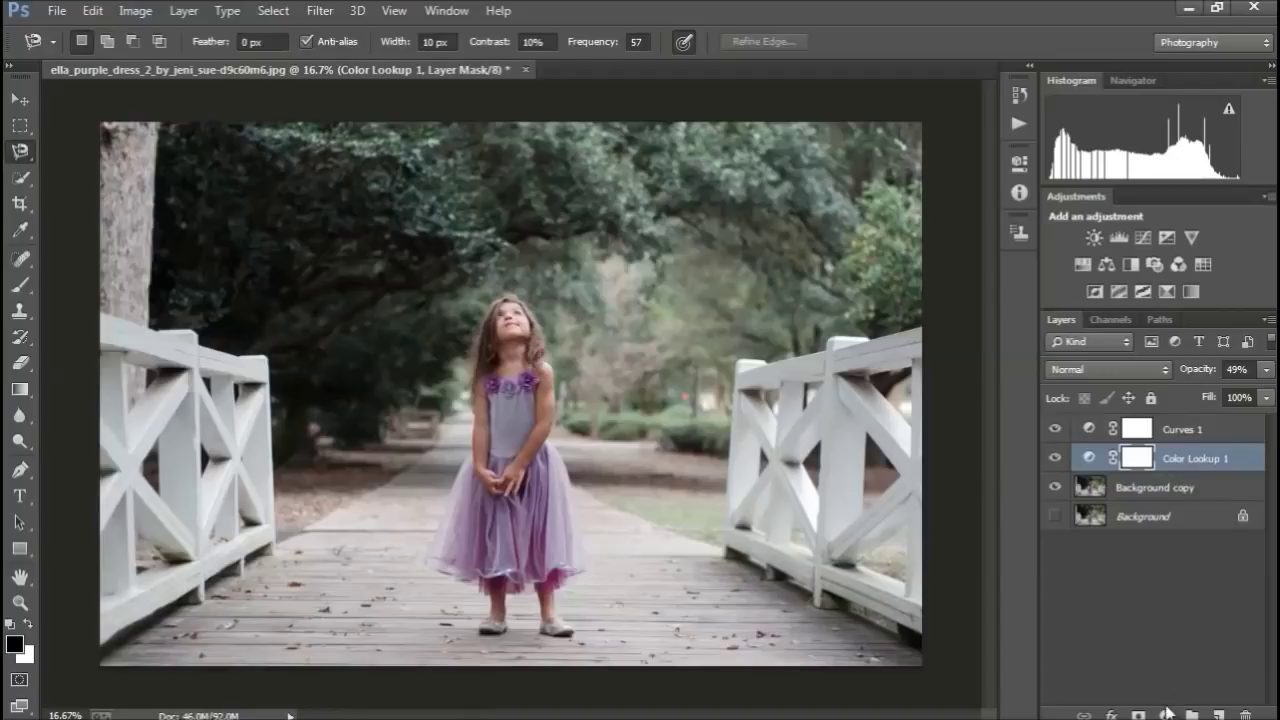
click(1168, 712)
click(1053, 562)
click(1180, 438)
click(1166, 713)
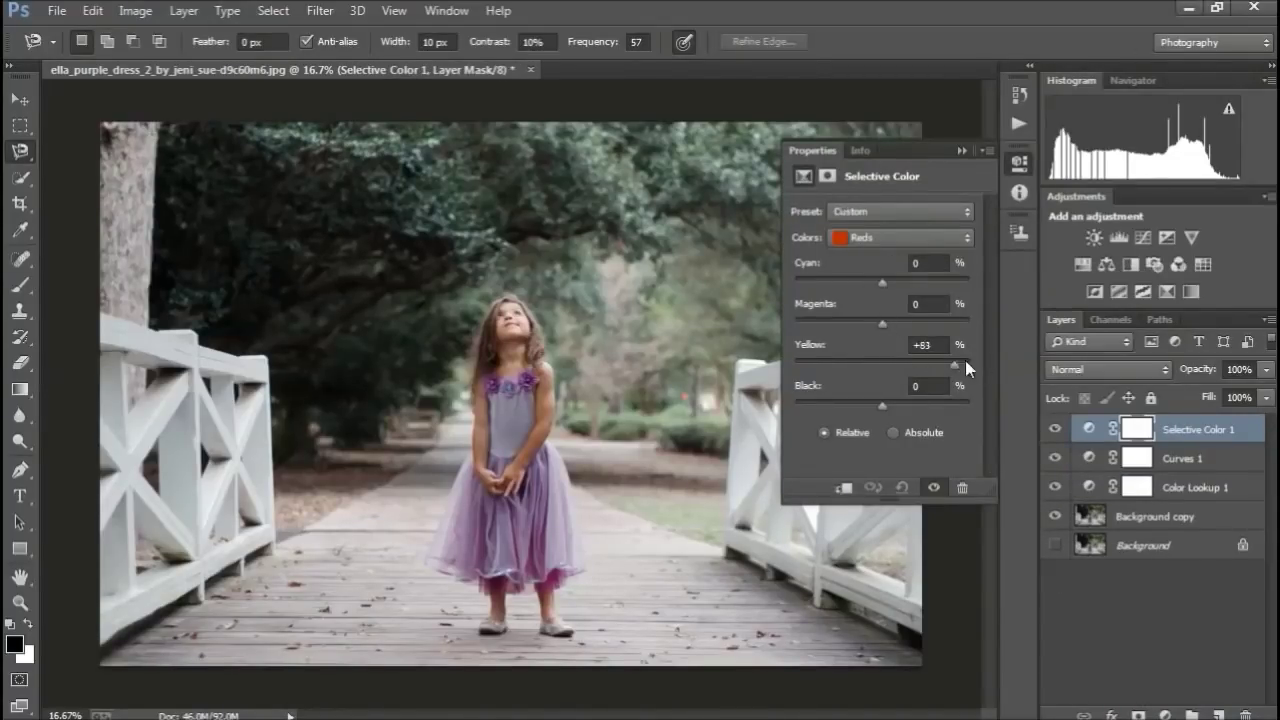
Set Selective Color Reds to Yellow +100, Black −26, and Yellows to Magenta +100, Yellow +76
drag(898, 366, 968, 366)
drag(917, 407, 859, 406)
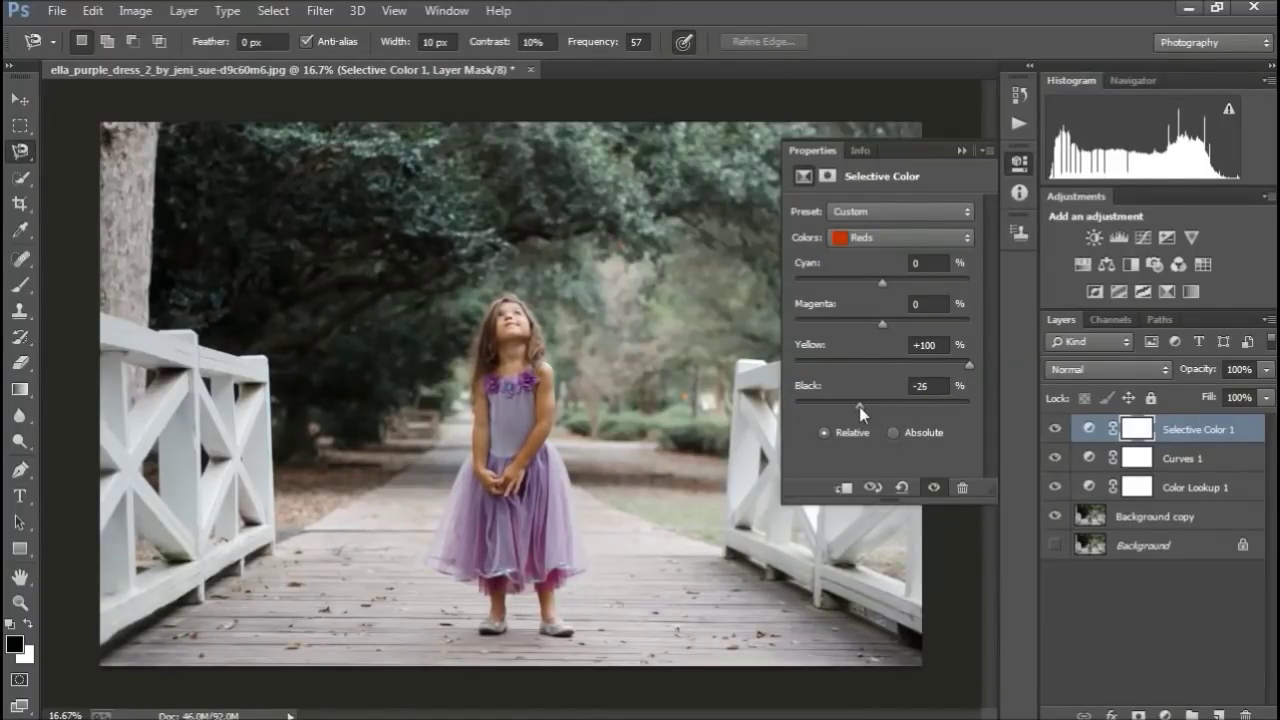
click(850, 238)
click(870, 275)
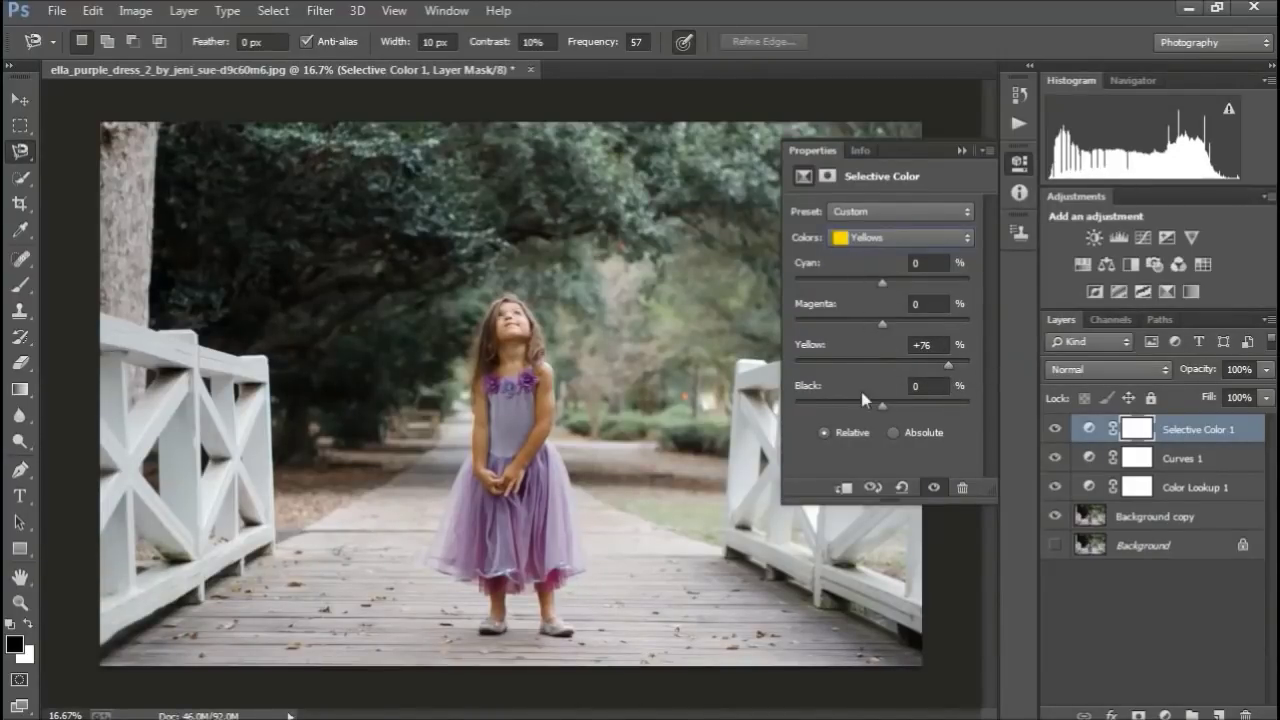
drag(882, 323, 1011, 319)
click(962, 150)
click(1166, 716)
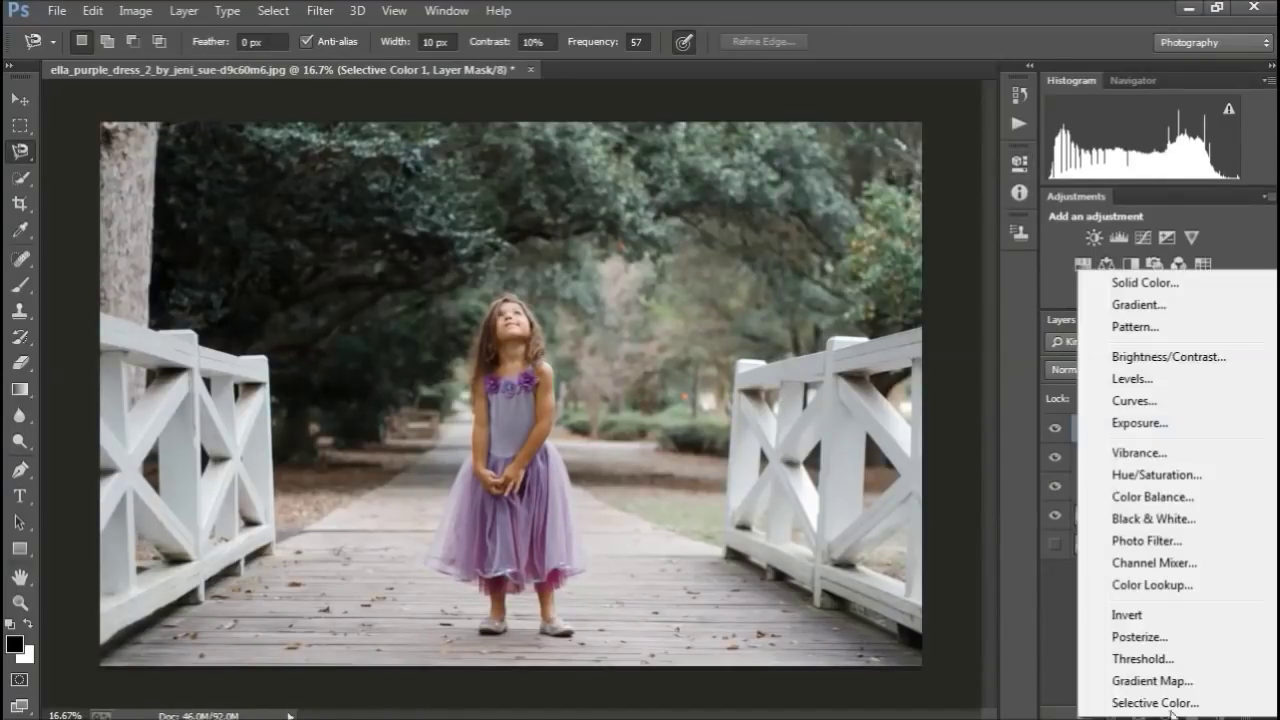
Open the Camera Raw filter on a stamped merged layer
click(1056, 618)
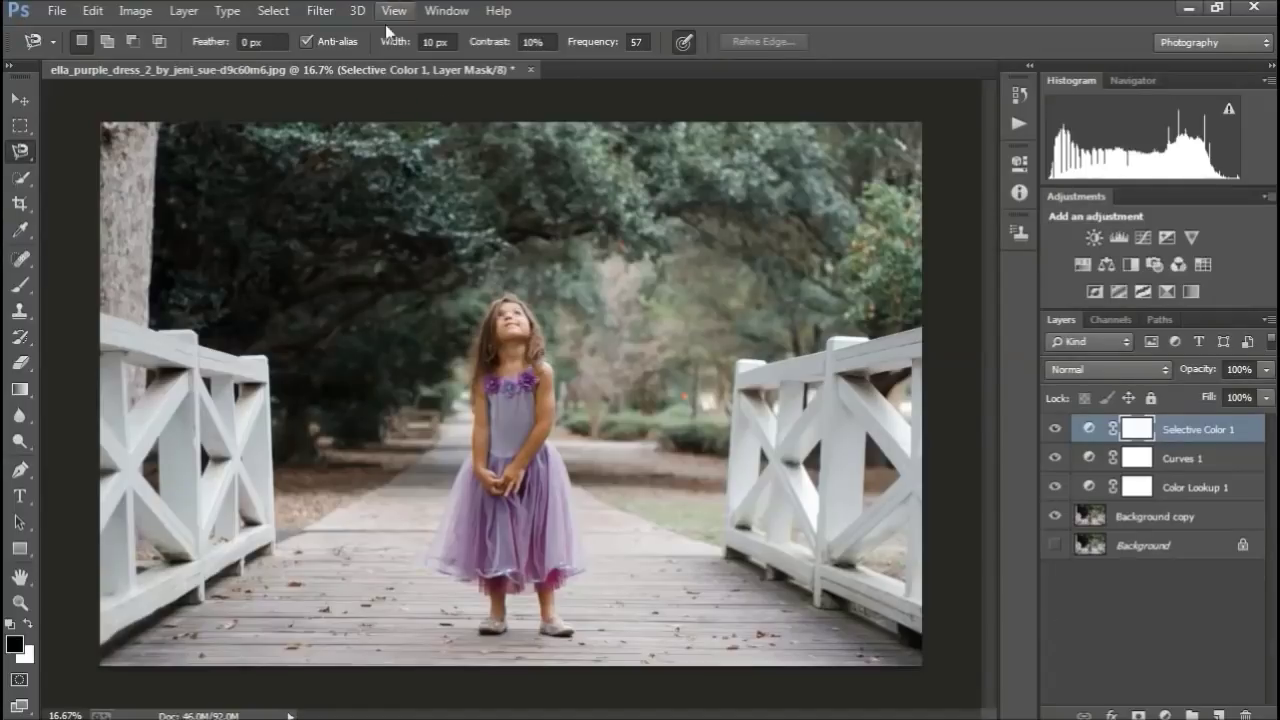
click(1072, 642)
click(318, 11)
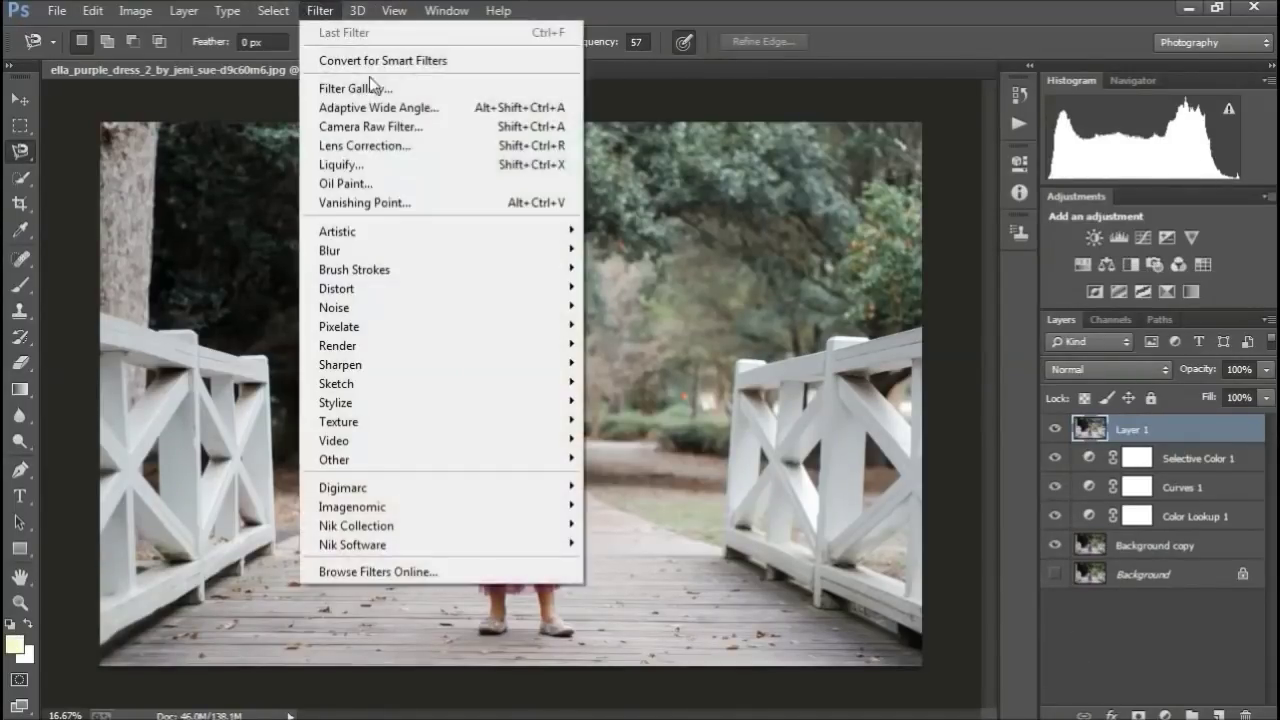
click(343, 127)
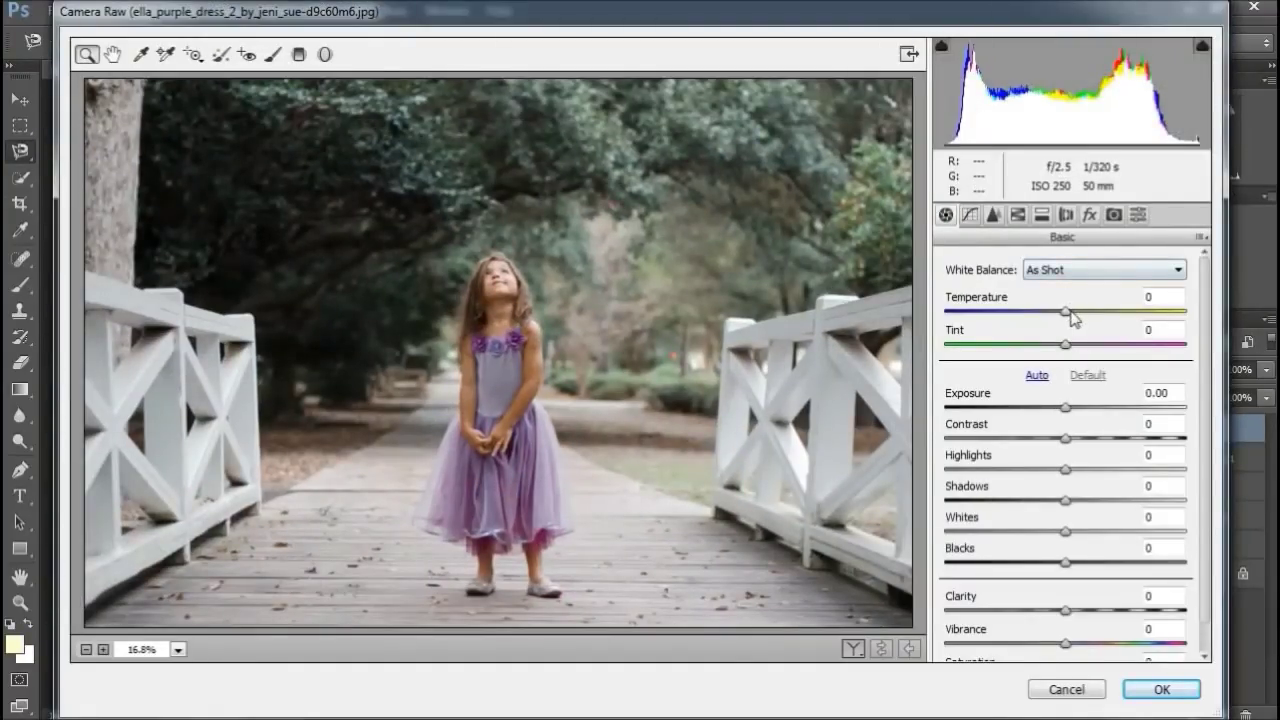
Cool the white balance, set highlights −30, vibrance +44 and clarity +20
mouse_move(1066, 311)
mouse_down()
mouse_move(1081, 318)
mouse_move(1068, 318)
mouse_move(1080, 348)
mouse_up()
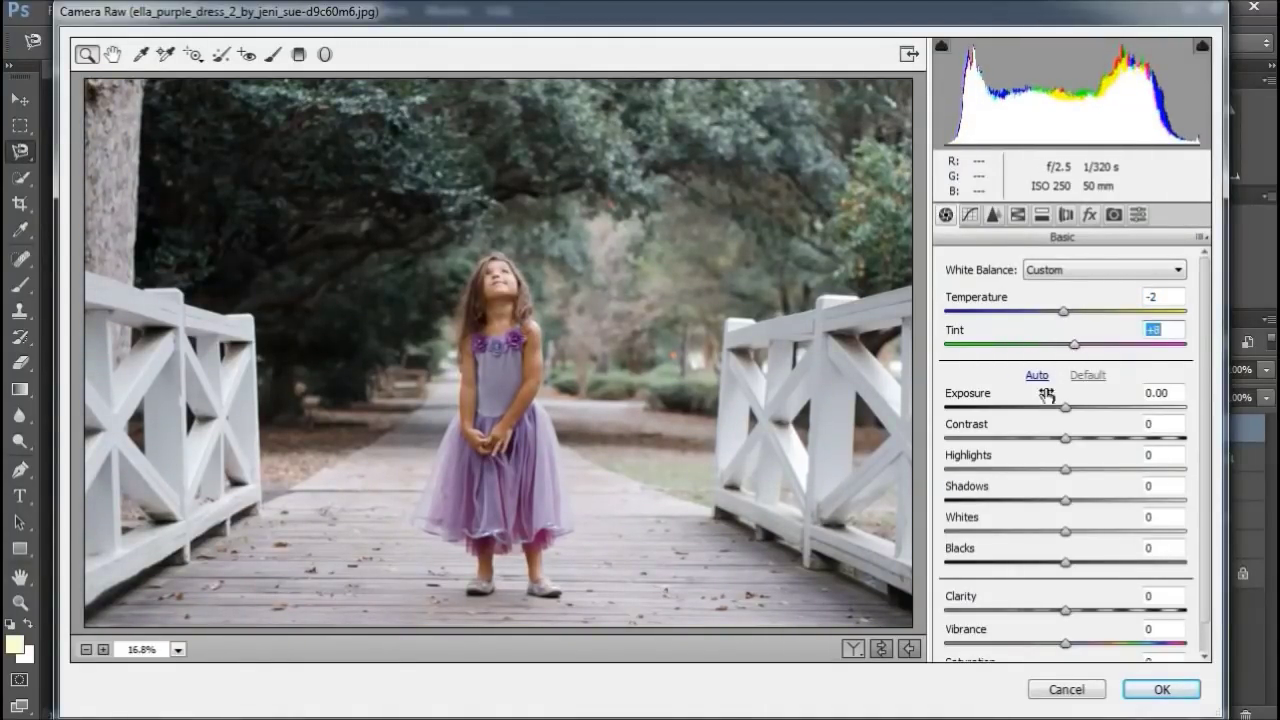
mouse_move(1065, 468)
mouse_down()
mouse_move(1030, 468)
mouse_move(1105, 500)
mouse_move(1058, 567)
mouse_up()
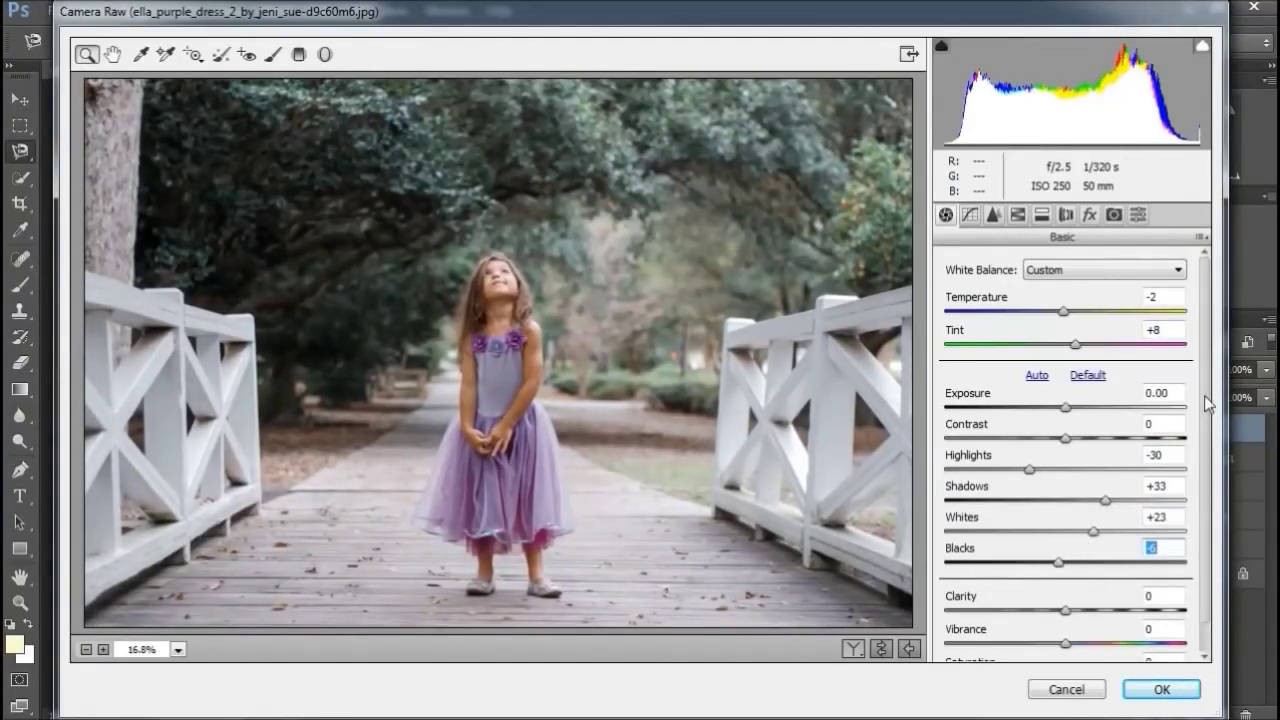
drag(1065, 643, 1120, 643)
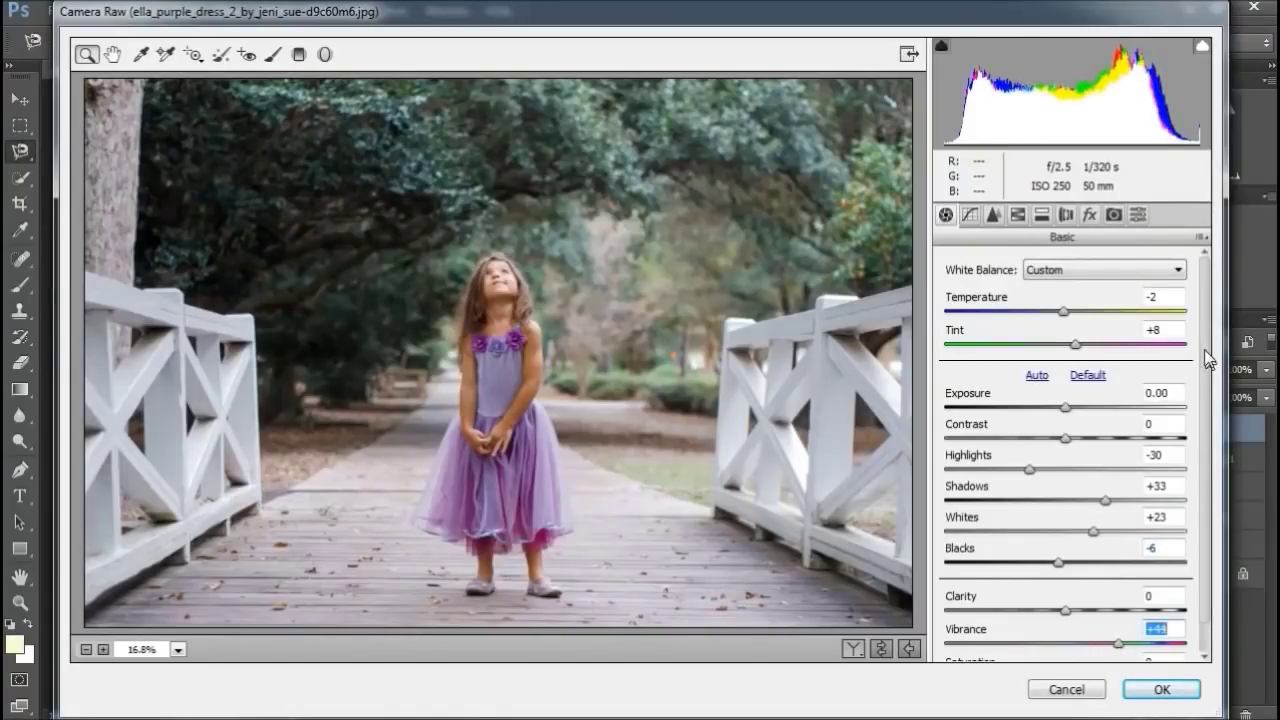
scroll(1208, 360, down, 1)
drag(1065, 578, 1090, 578)
drag(1065, 643, 1060, 645)
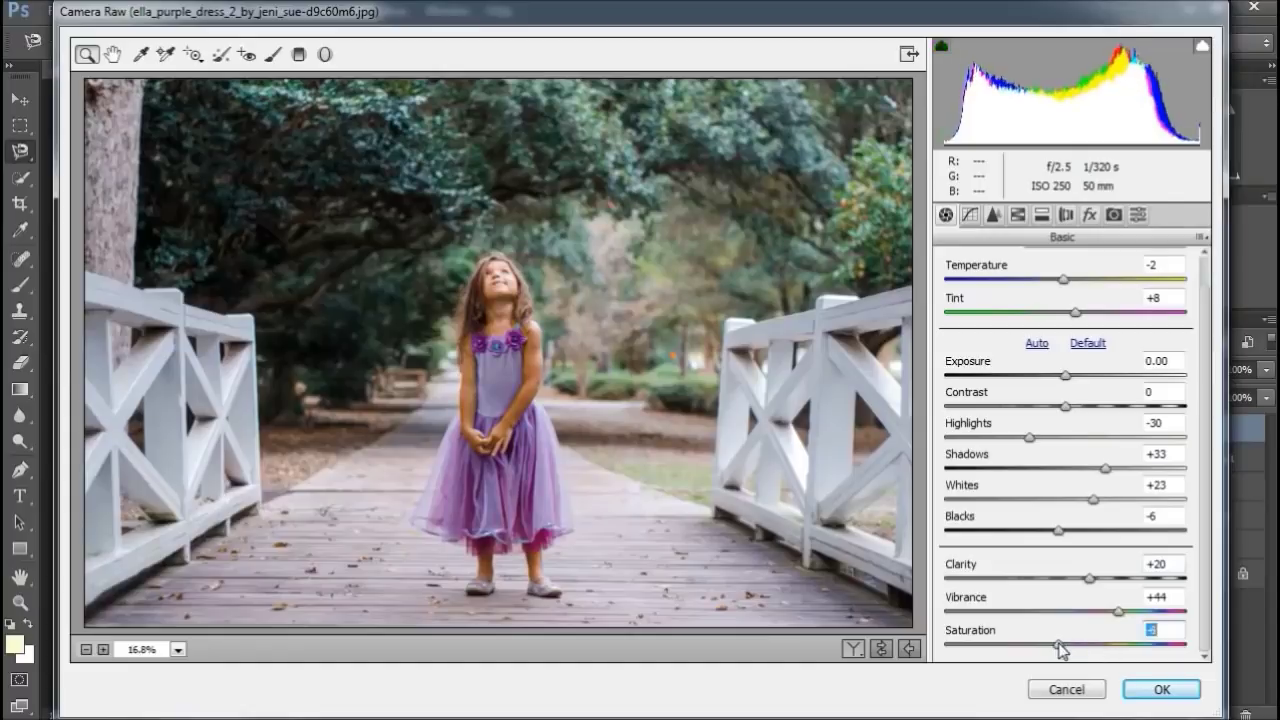
Shift the Yellows and Greens hues to −100 in HSL
click(970, 214)
click(1018, 214)
click(1000, 292)
click(953, 292)
mouse_move(1073, 424)
mouse_down()
mouse_move(1130, 428)
mouse_move(951, 424)
mouse_up()
mouse_move(1071, 456)
mouse_down()
mouse_move(1186, 457)
mouse_move(973, 456)
mouse_up()
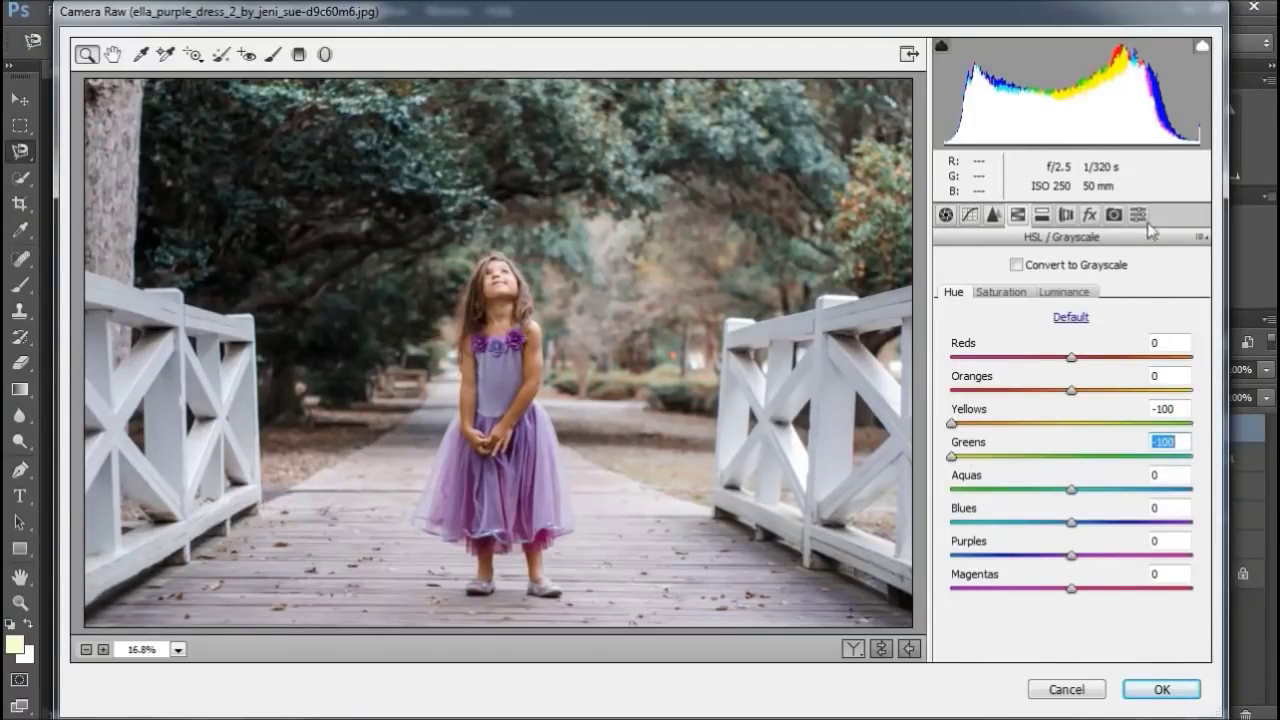
Saturate Yellows and Greens, set Oranges luminance +28, and shift Aquas hue to −100
click(1000, 291)
drag(1071, 456, 1136, 457)
mouse_move(1071, 424)
mouse_down()
mouse_move(1108, 424)
mouse_move(1125, 457)
mouse_up()
click(1063, 291)
drag(1071, 389, 1104, 389)
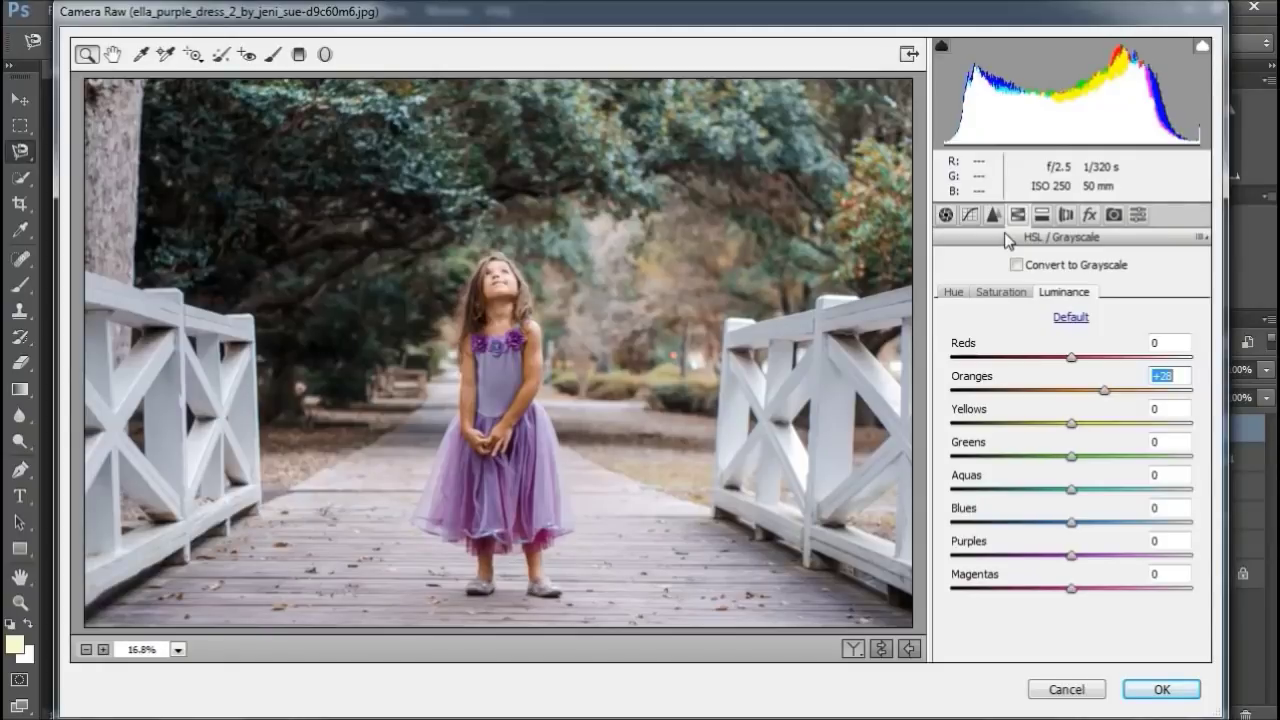
click(953, 291)
drag(1071, 489, 951, 490)
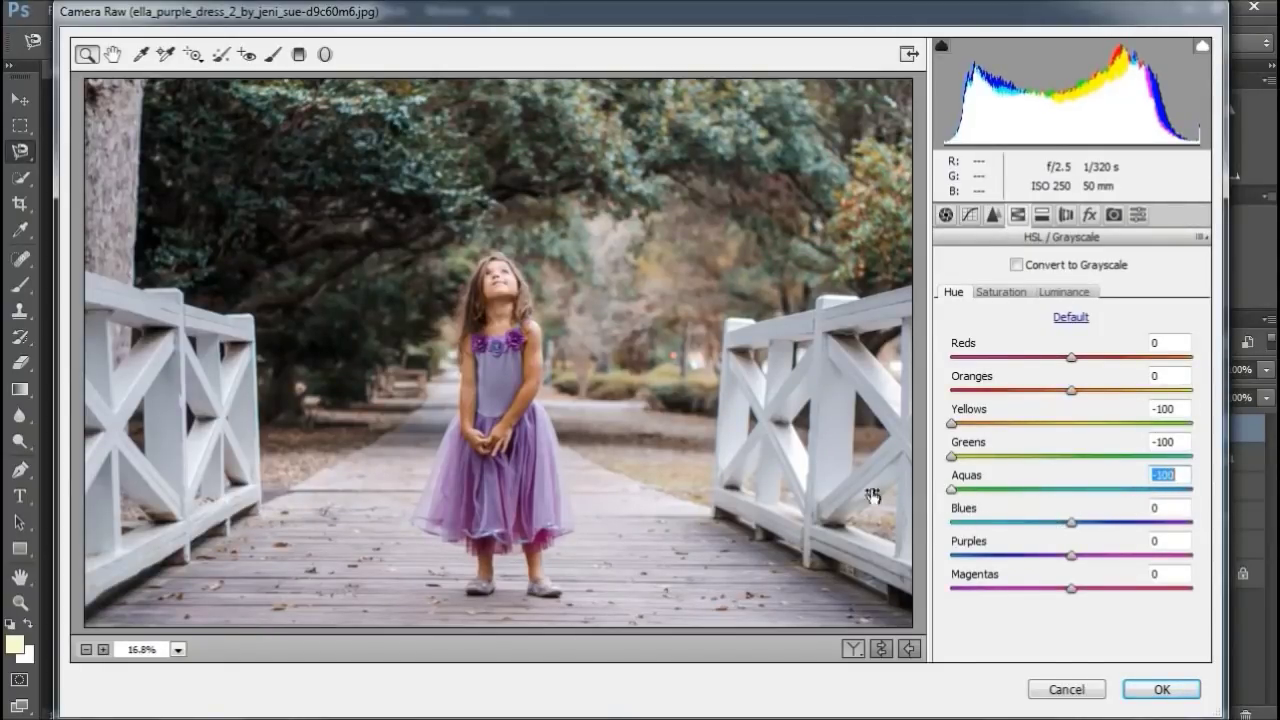
click(1060, 293)
drag(1071, 389, 1068, 391)
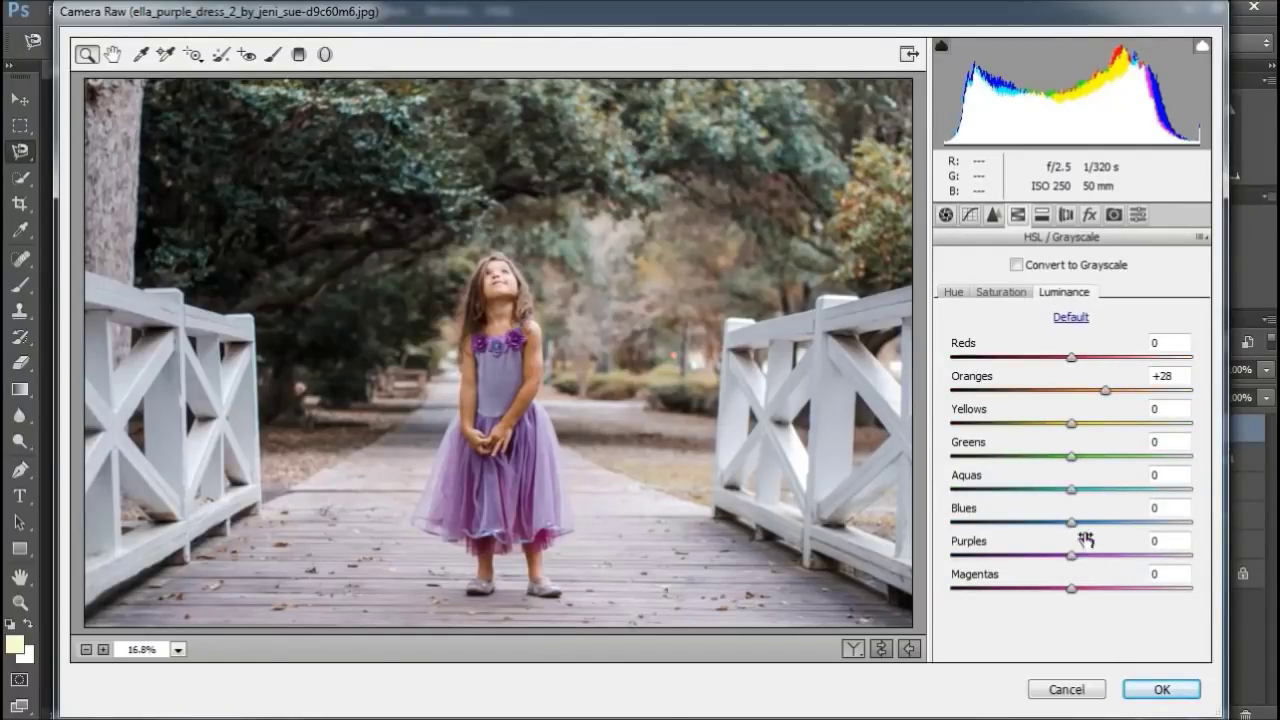
Boost Purples saturation for the dress and tint split-toning highlights at hue 56
click(1000, 292)
drag(1071, 556, 1100, 562)
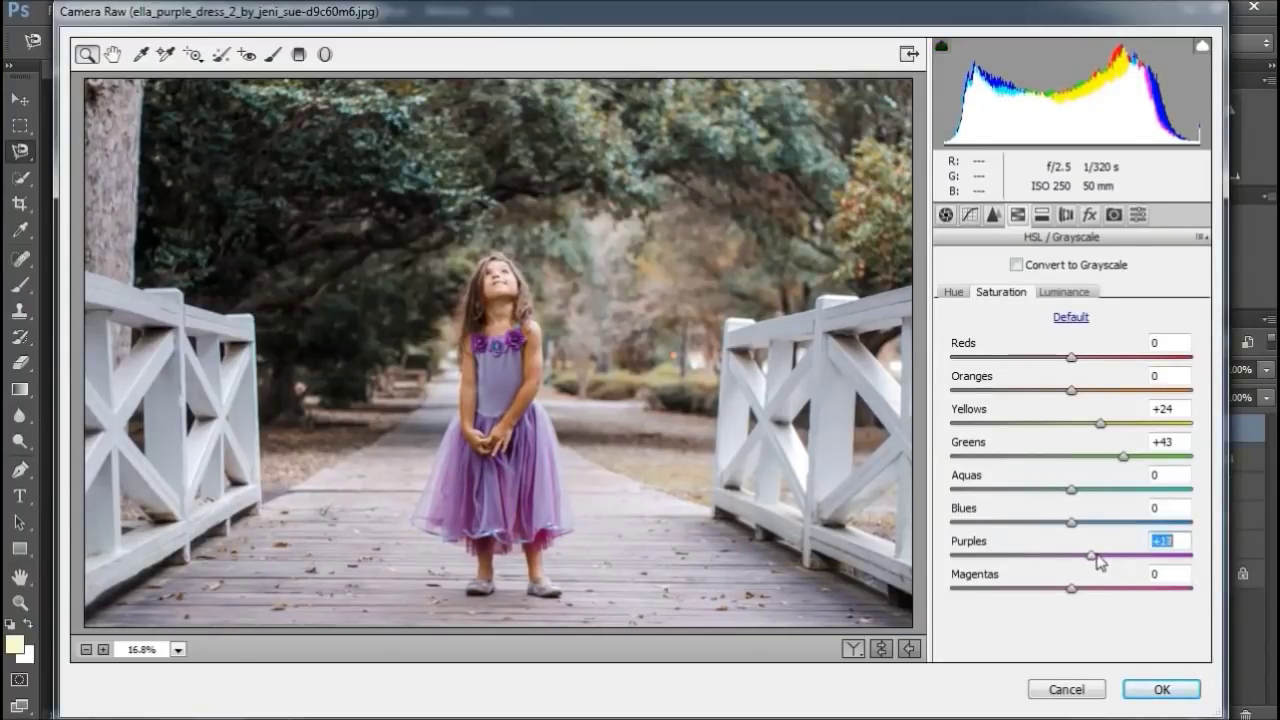
click(1064, 292)
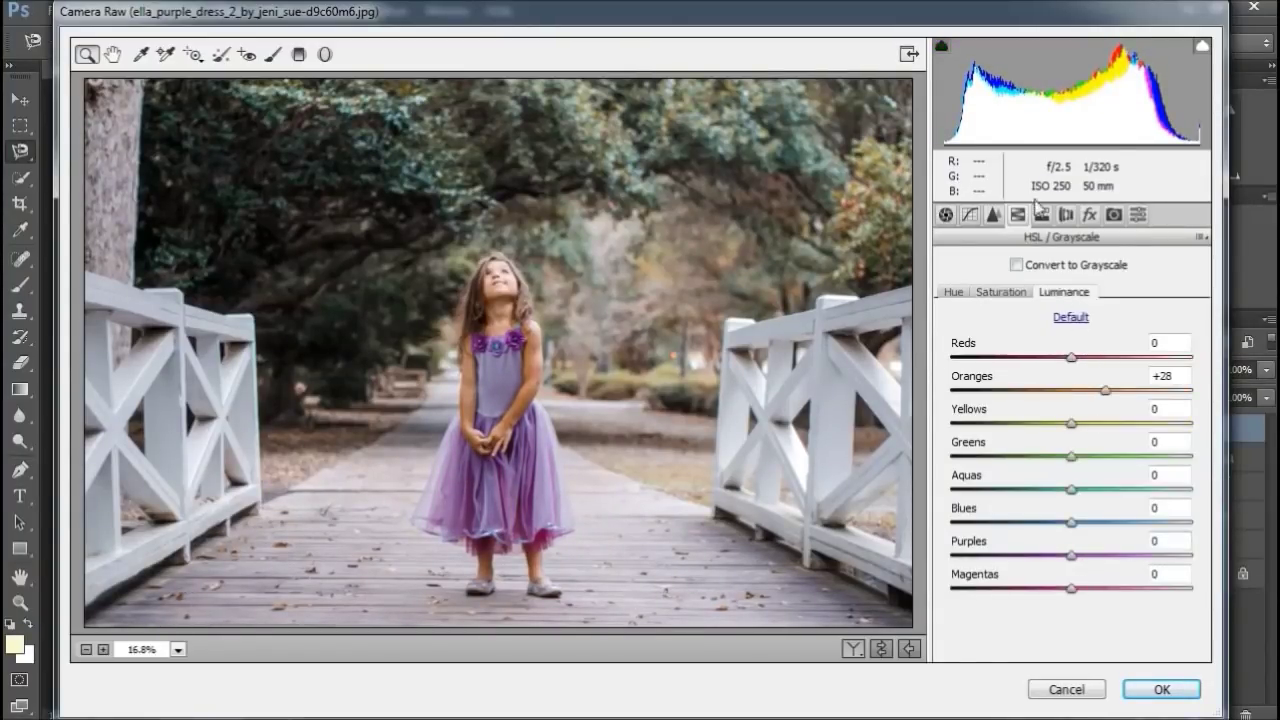
click(1040, 217)
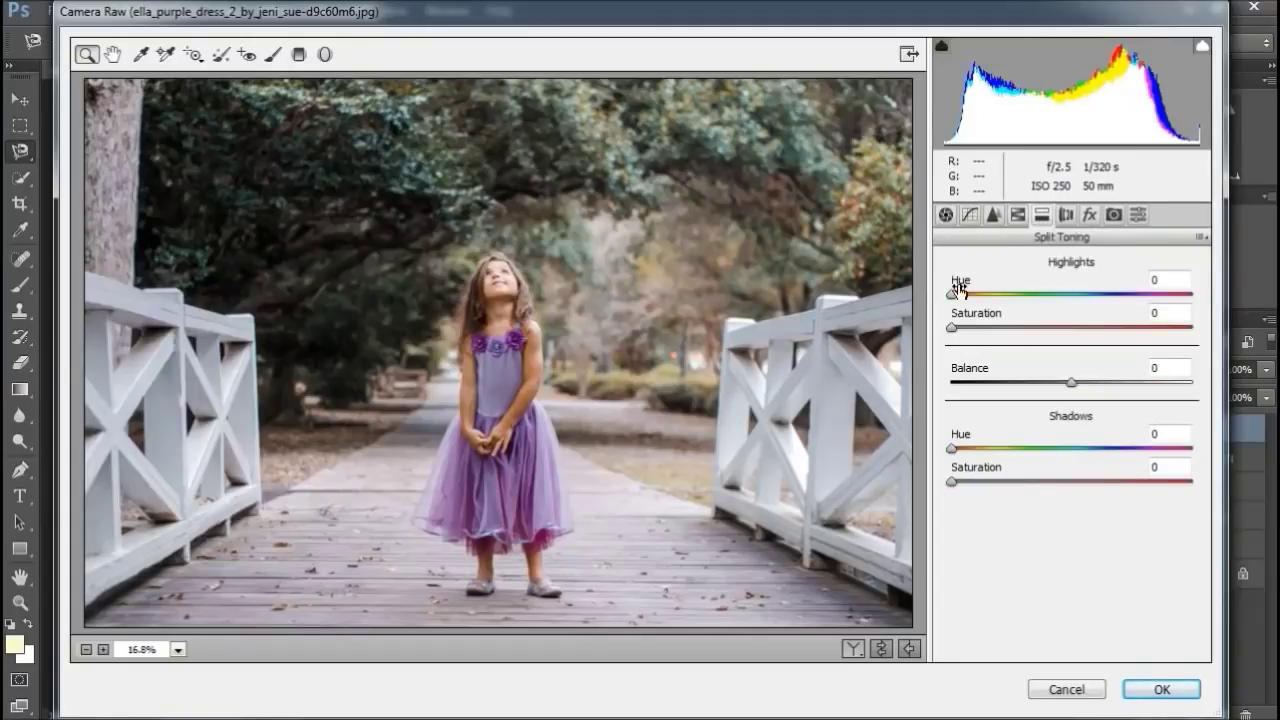
mouse_move(966, 294)
mouse_down()
mouse_move(988, 294)
mouse_move(997, 330)
mouse_move(934, 330)
mouse_move(962, 336)
mouse_up()
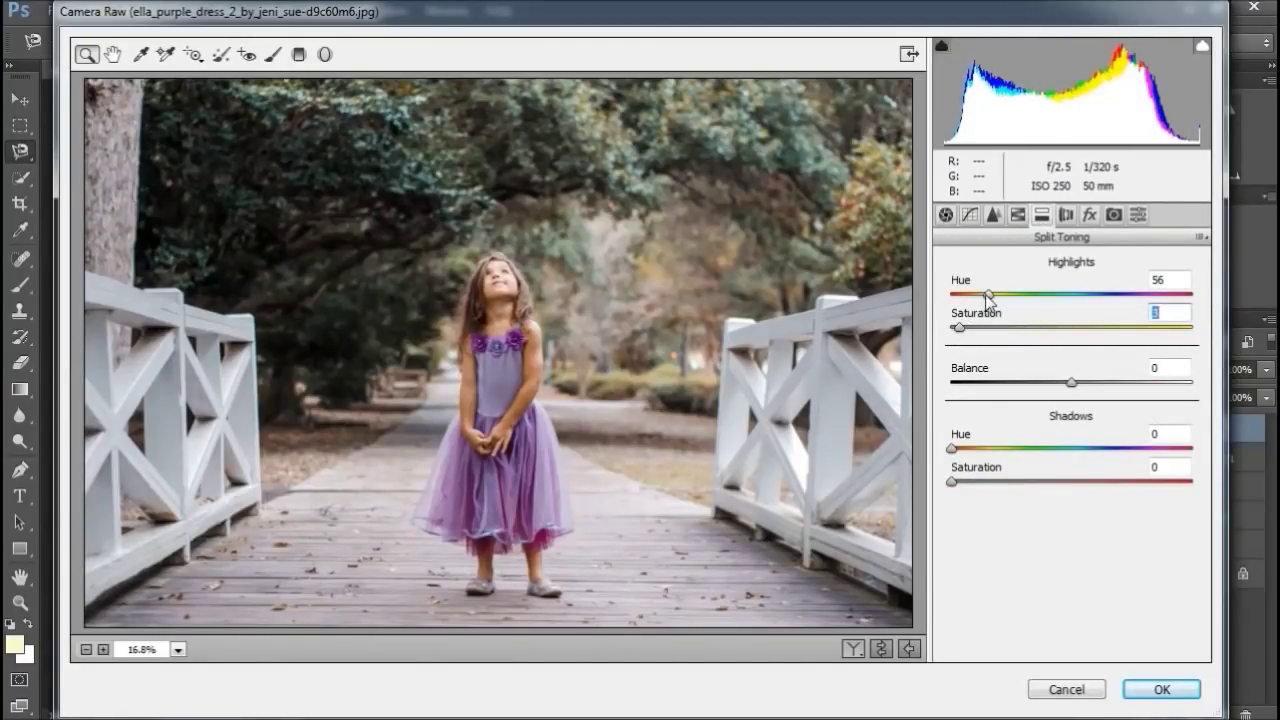
click(969, 215)
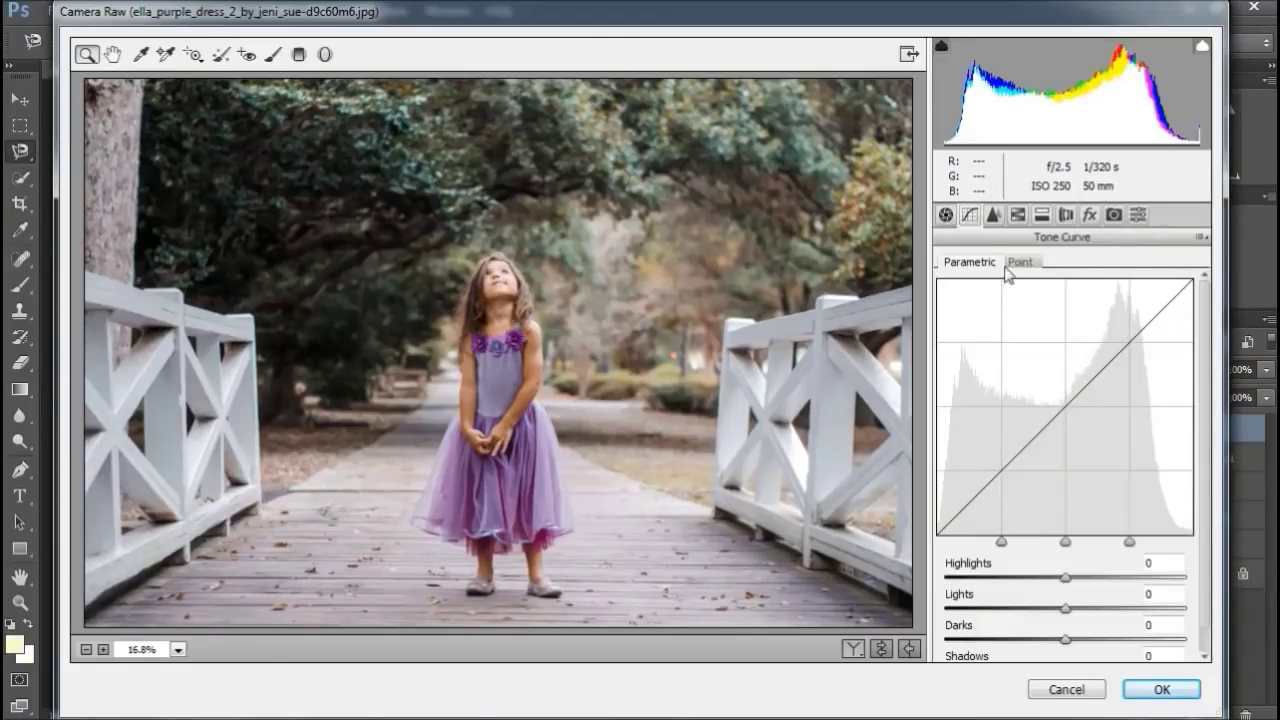
Bend the Red-channel point curve down at both ends (243→255, 5→0)
click(1019, 262)
click(1030, 296)
click(1035, 311)
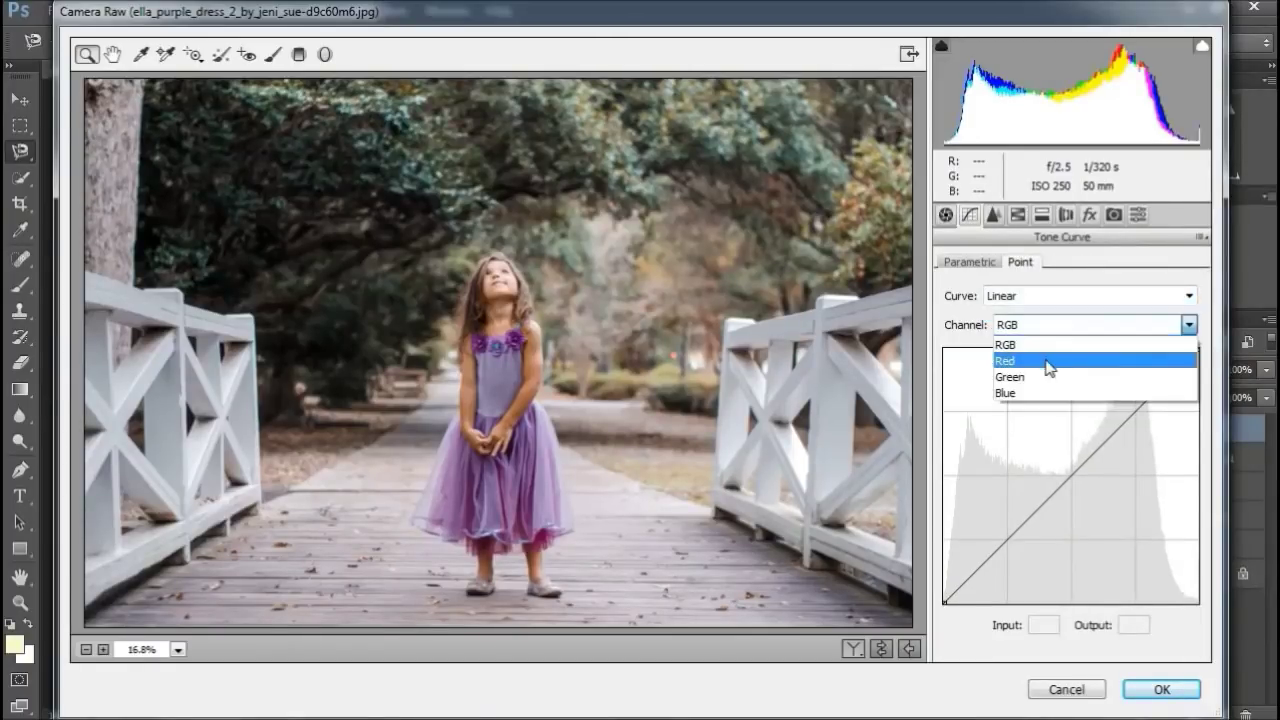
click(1010, 360)
mouse_move(1197, 350)
mouse_down()
mouse_move(1206, 360)
mouse_move(1196, 348)
mouse_up()
drag(946, 601, 948, 607)
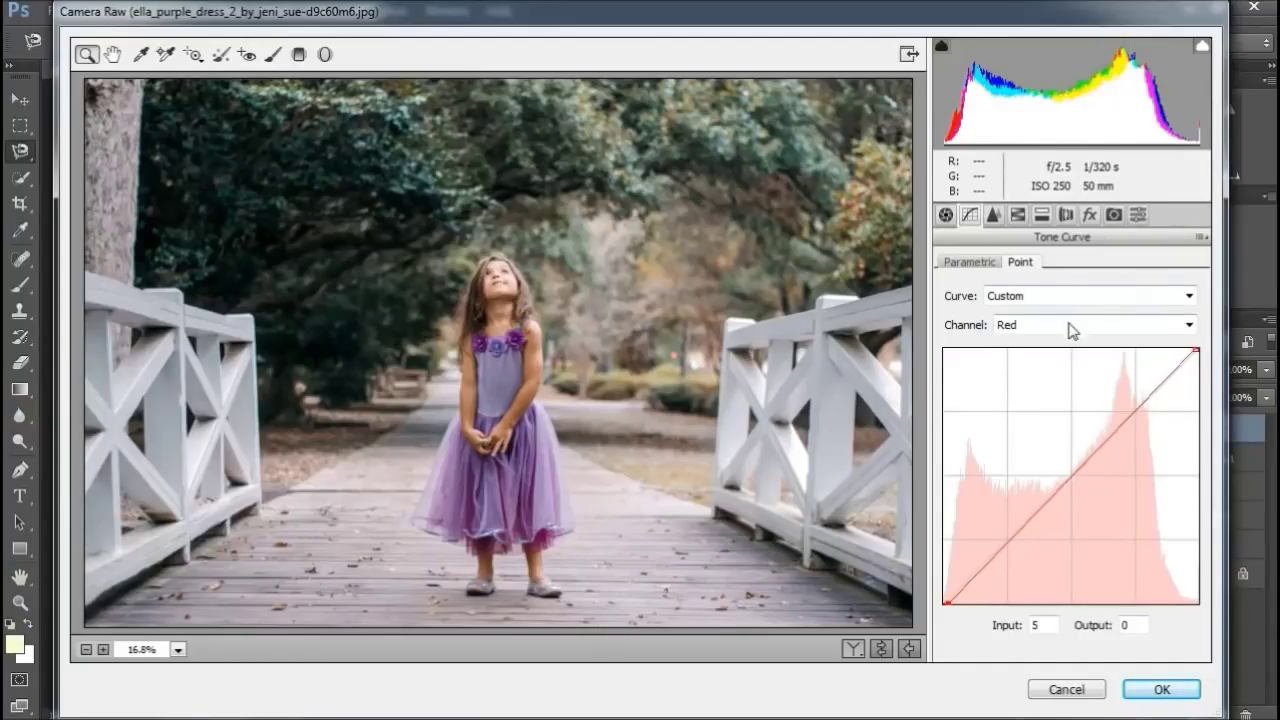
click(993, 214)
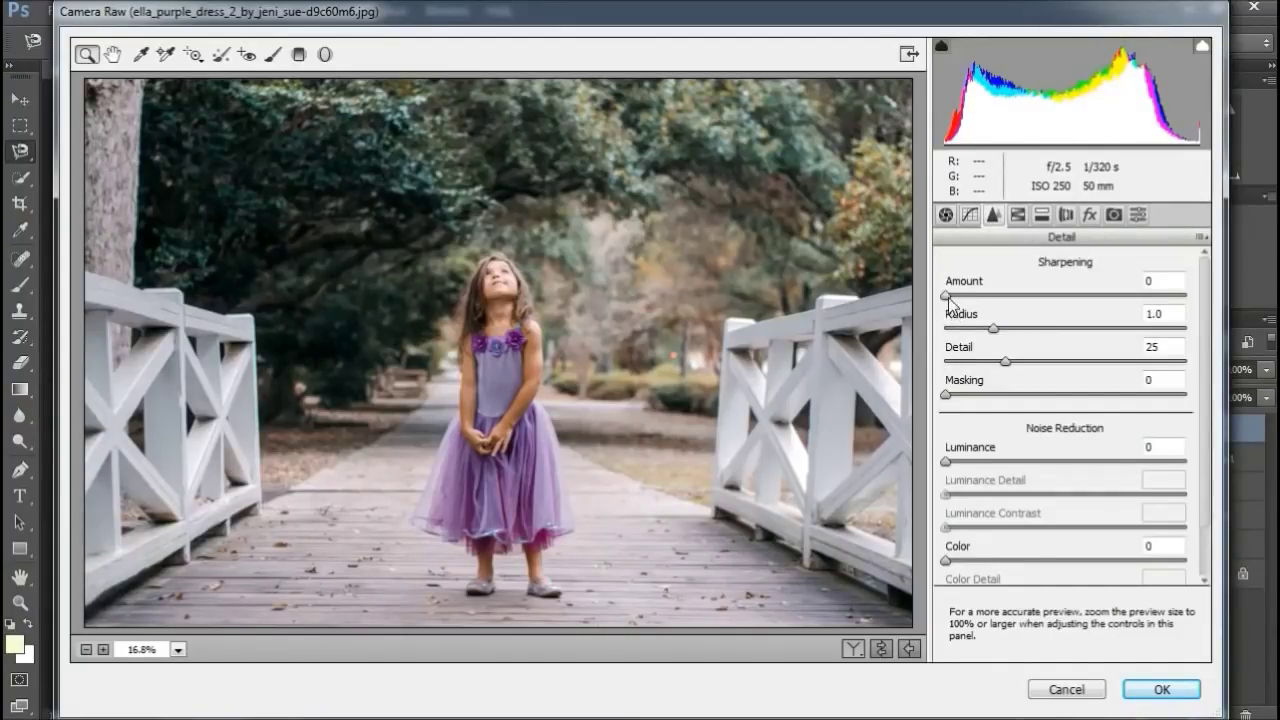
Set Luminance noise reduction to 16, add some sharpening, and apply Camera Raw
drag(945, 461, 984, 461)
drag(946, 297, 957, 297)
click(1158, 690)
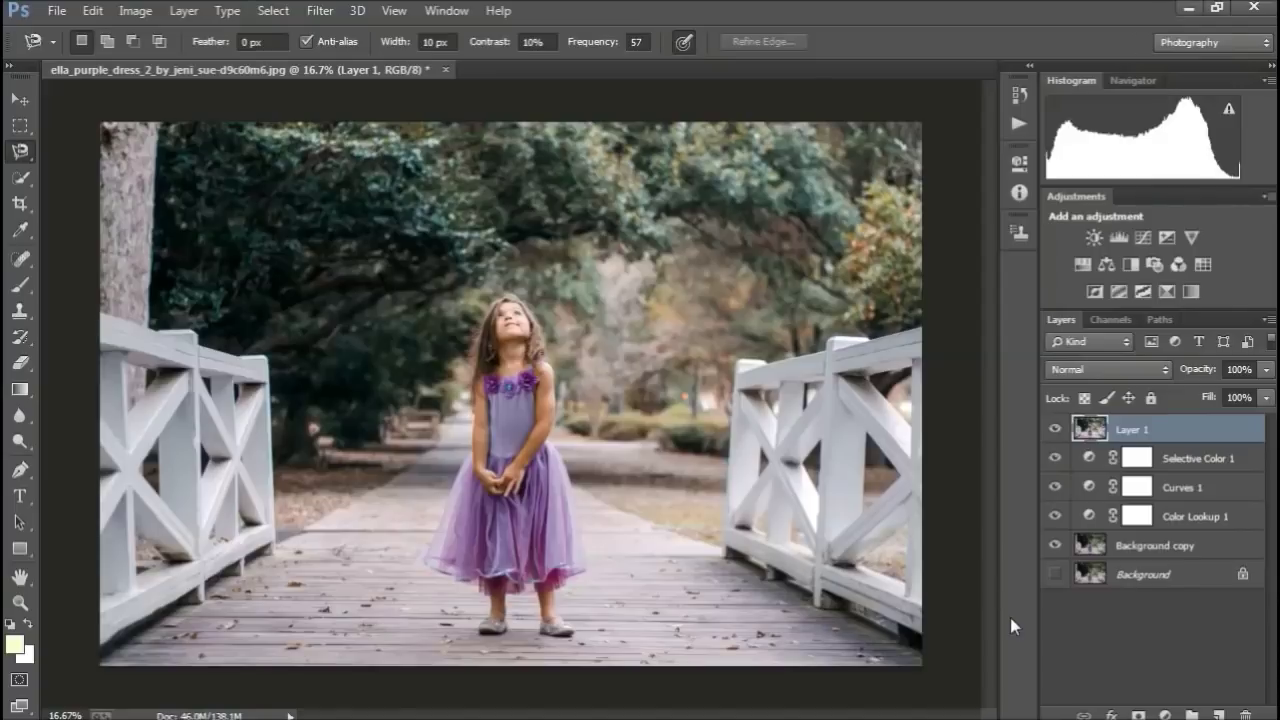
Launch Nik Collection's Color Efex Pro 4 on Layer 1
click(320, 10)
mouse_move(357, 525)
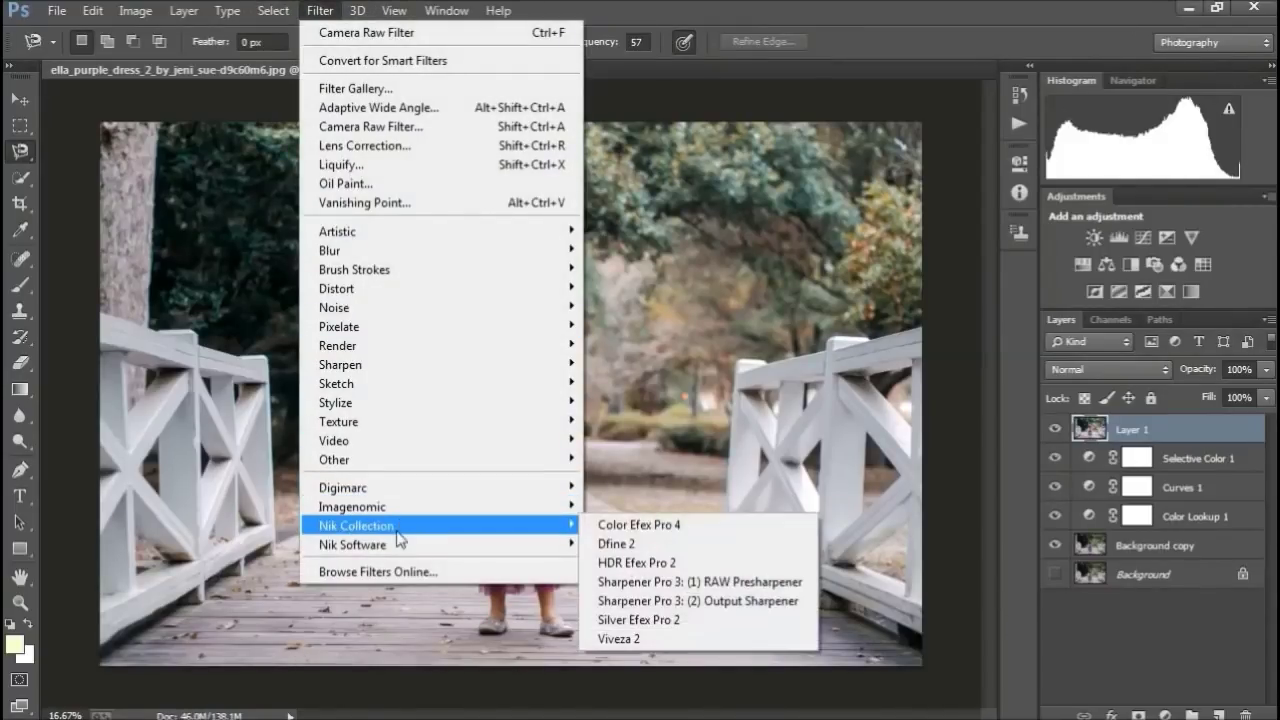
click(633, 524)
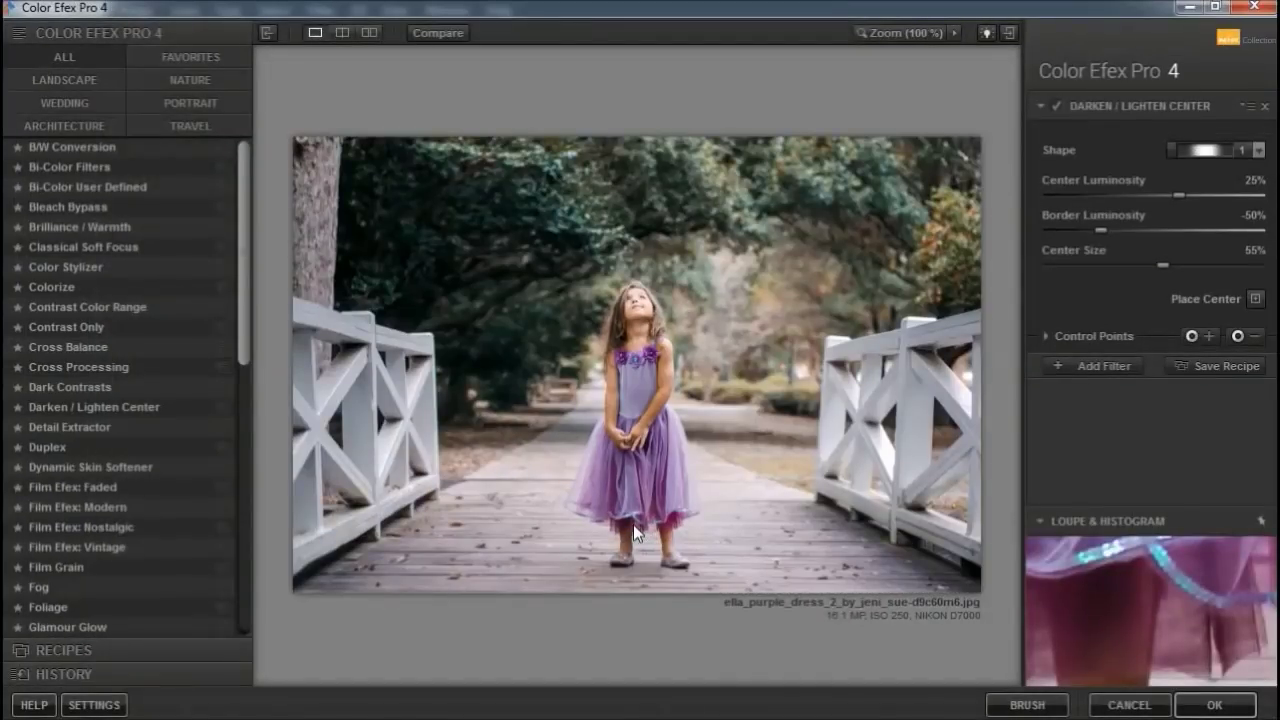
Darken the borders further and add Cross Processing at 7% strength
drag(1100, 230, 1033, 231)
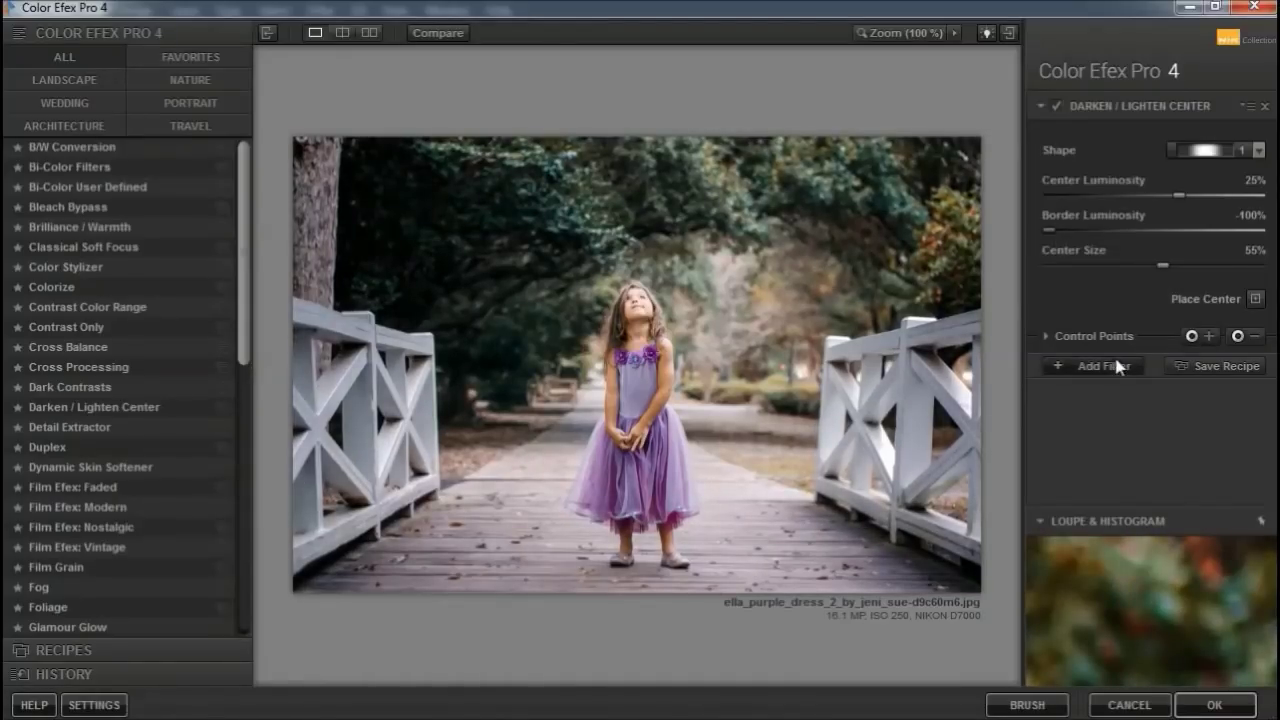
click(1100, 366)
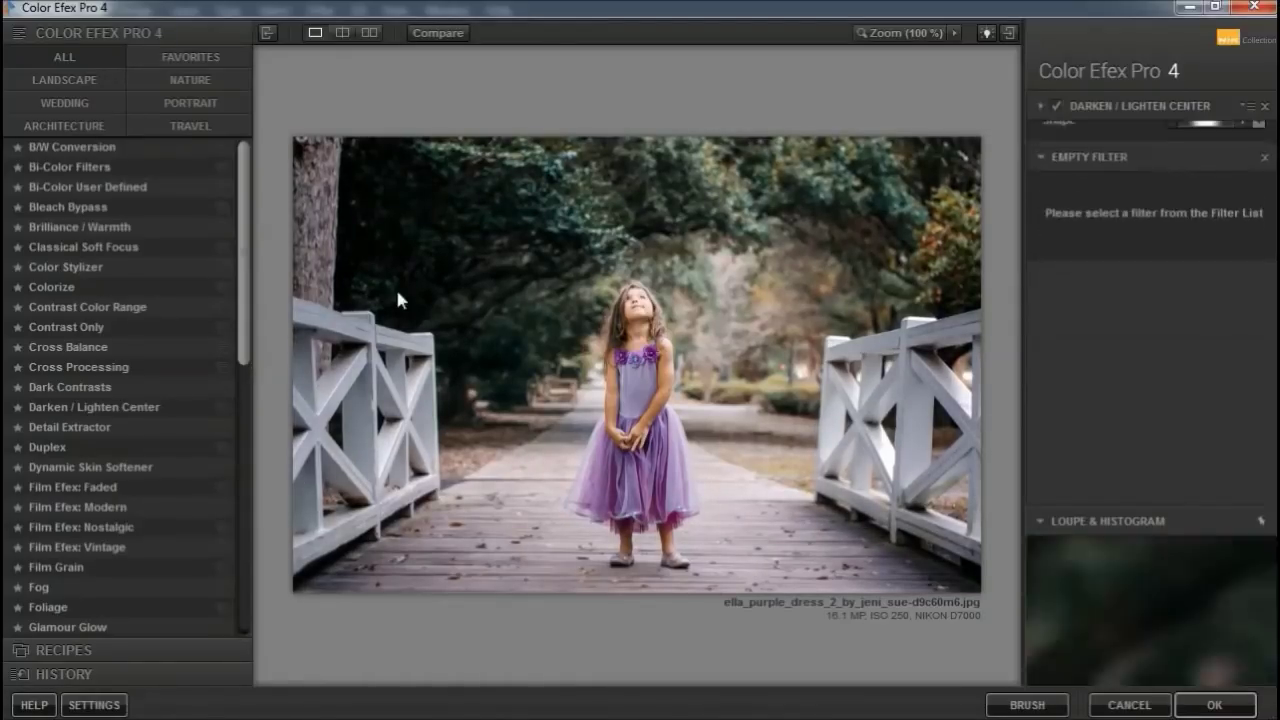
click(106, 367)
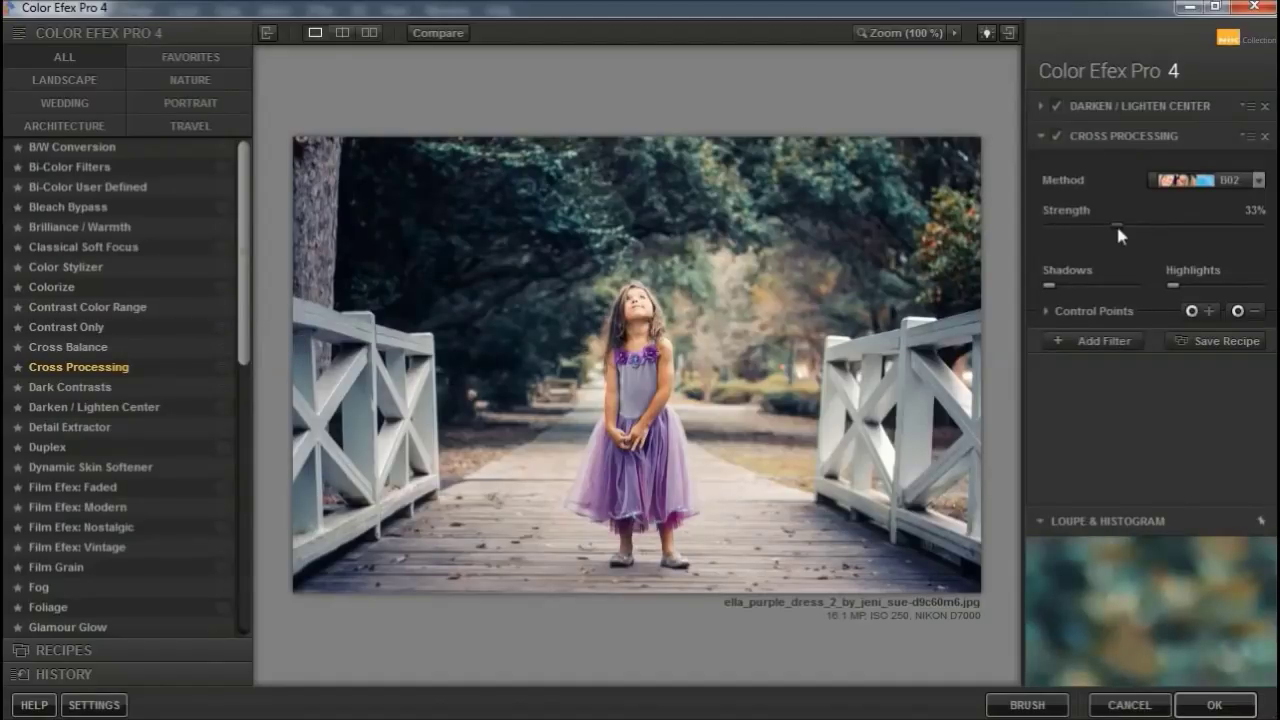
drag(1077, 225, 1069, 246)
Add the Foliage filter at 50% and browse the filter list for another
click(1102, 341)
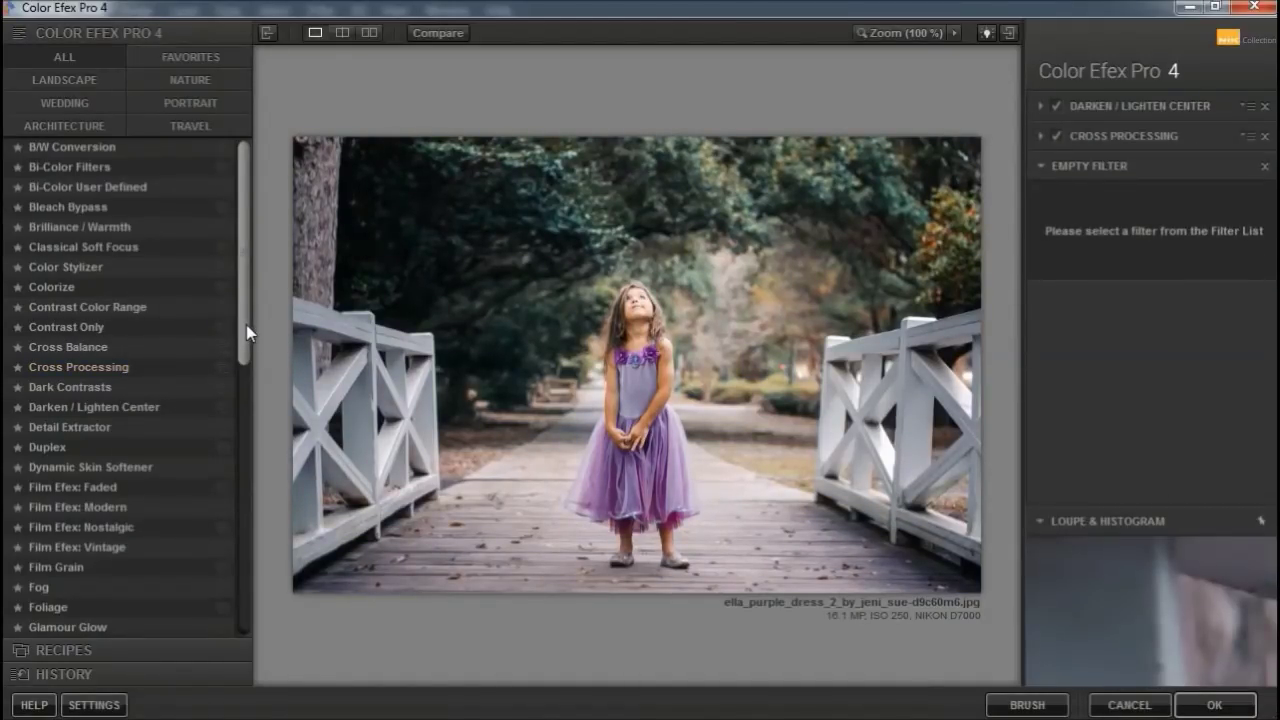
drag(244, 292, 220, 378)
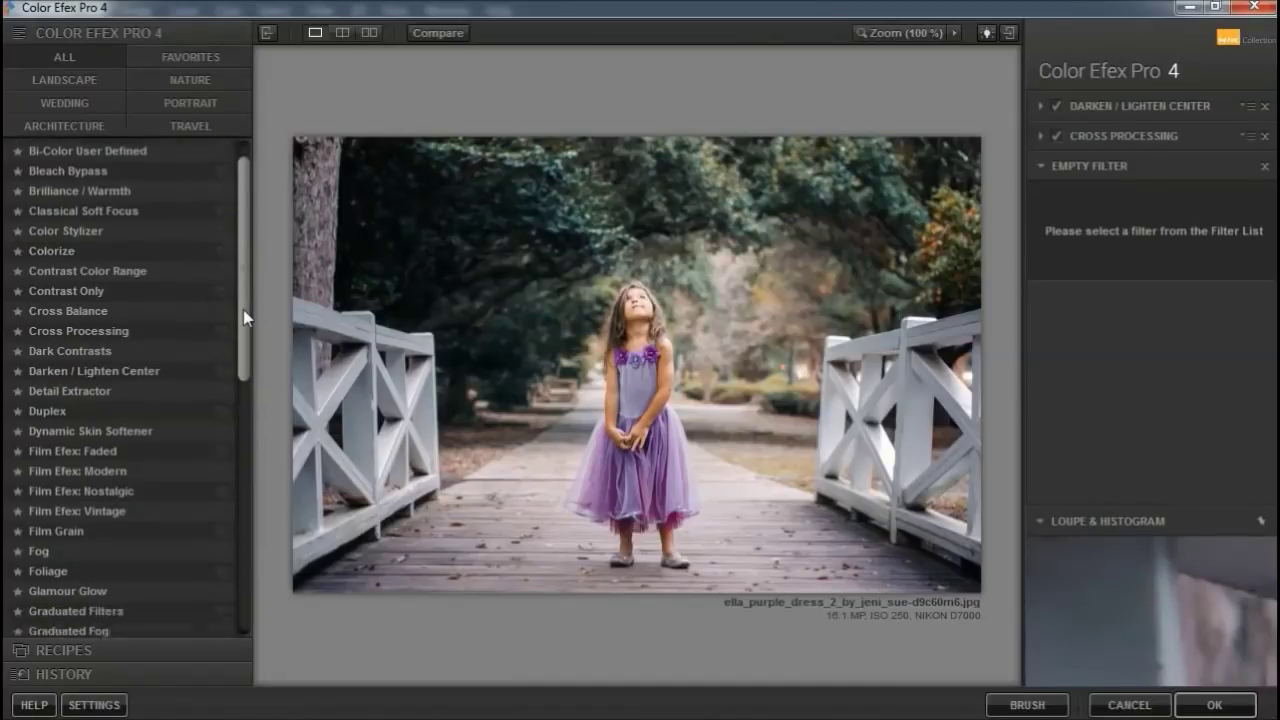
click(110, 469)
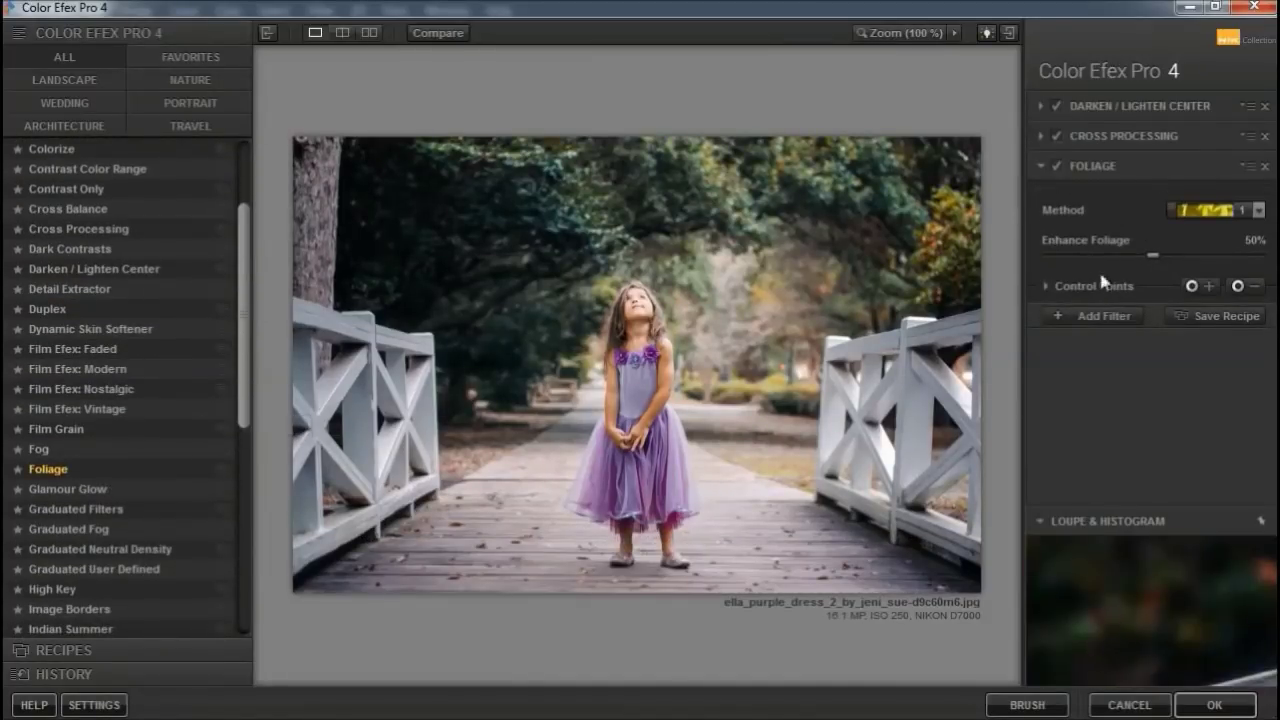
click(1080, 315)
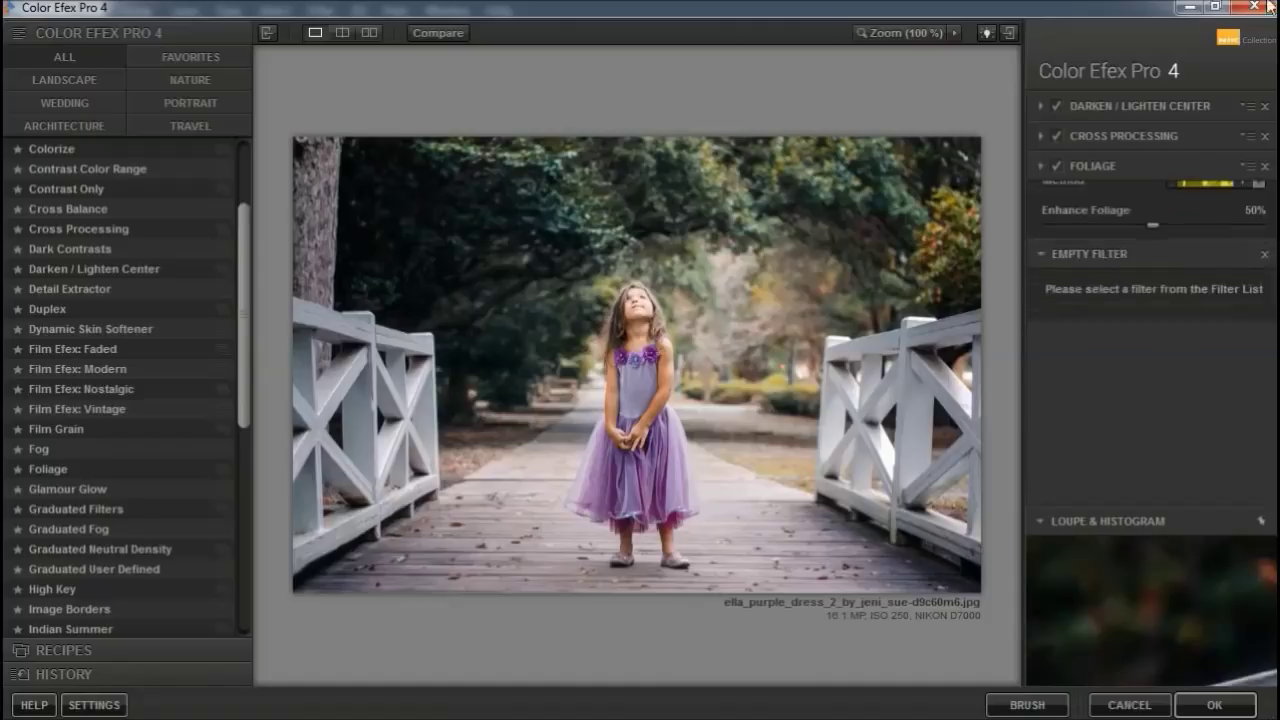
drag(258, 343, 252, 417)
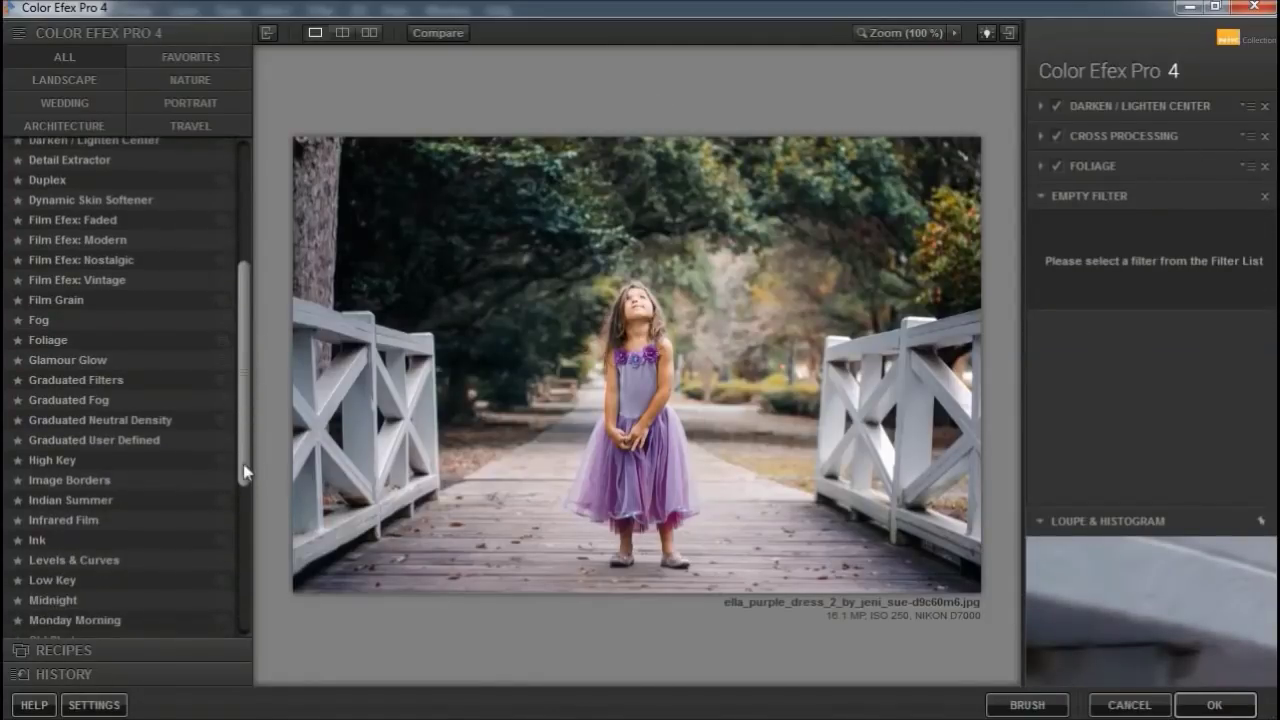
drag(244, 470, 237, 641)
Swap Vignette: Lens for Sunlight at 11% light strength and 19% opacity, then add it
click(110, 612)
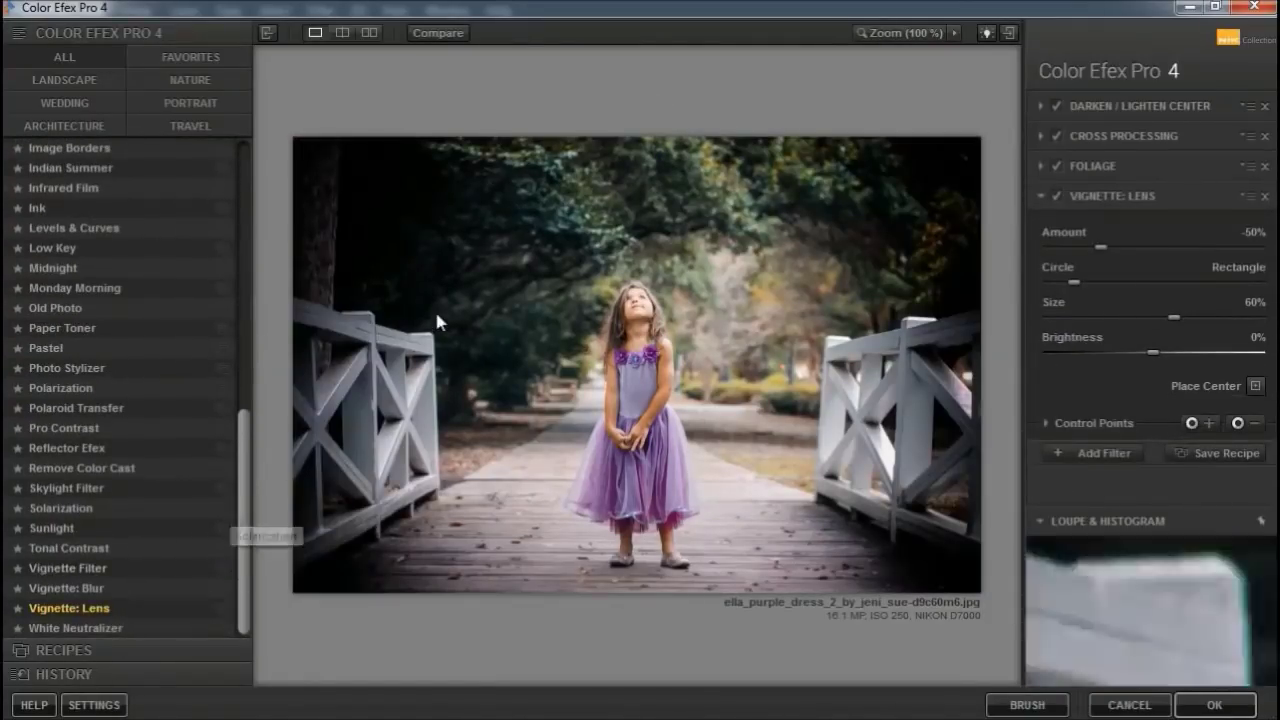
click(64, 528)
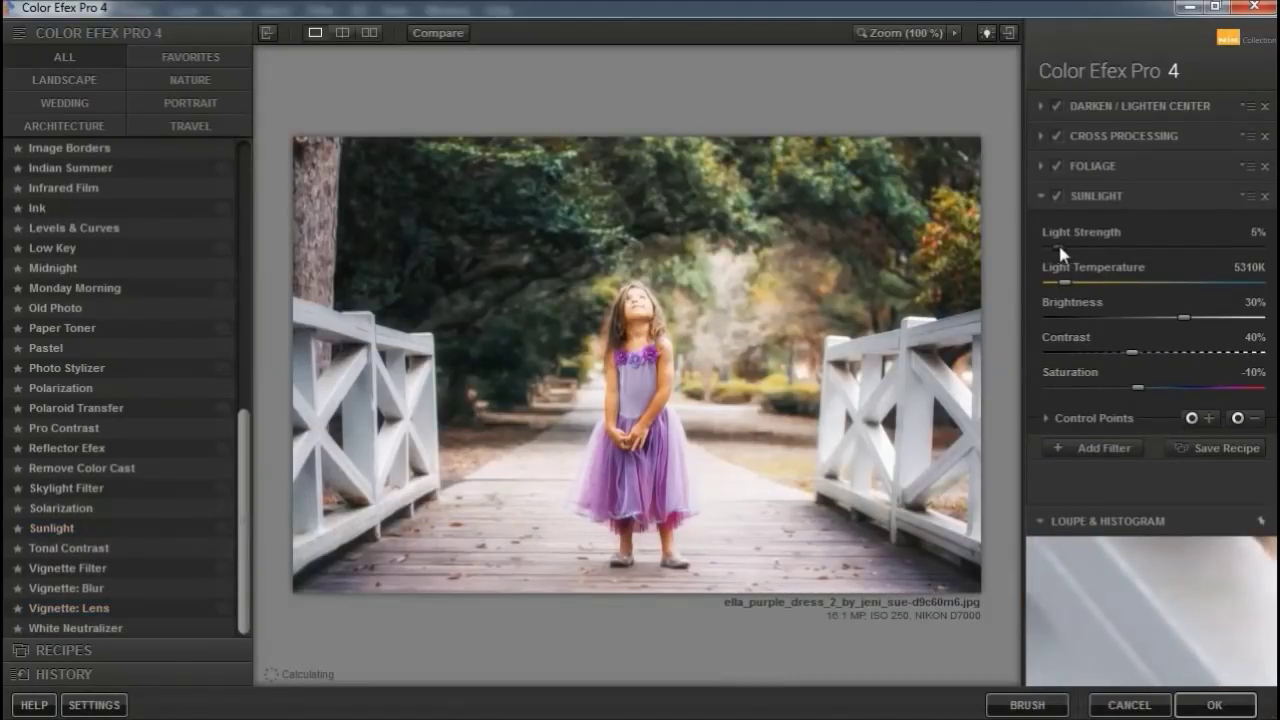
drag(1060, 248, 1071, 246)
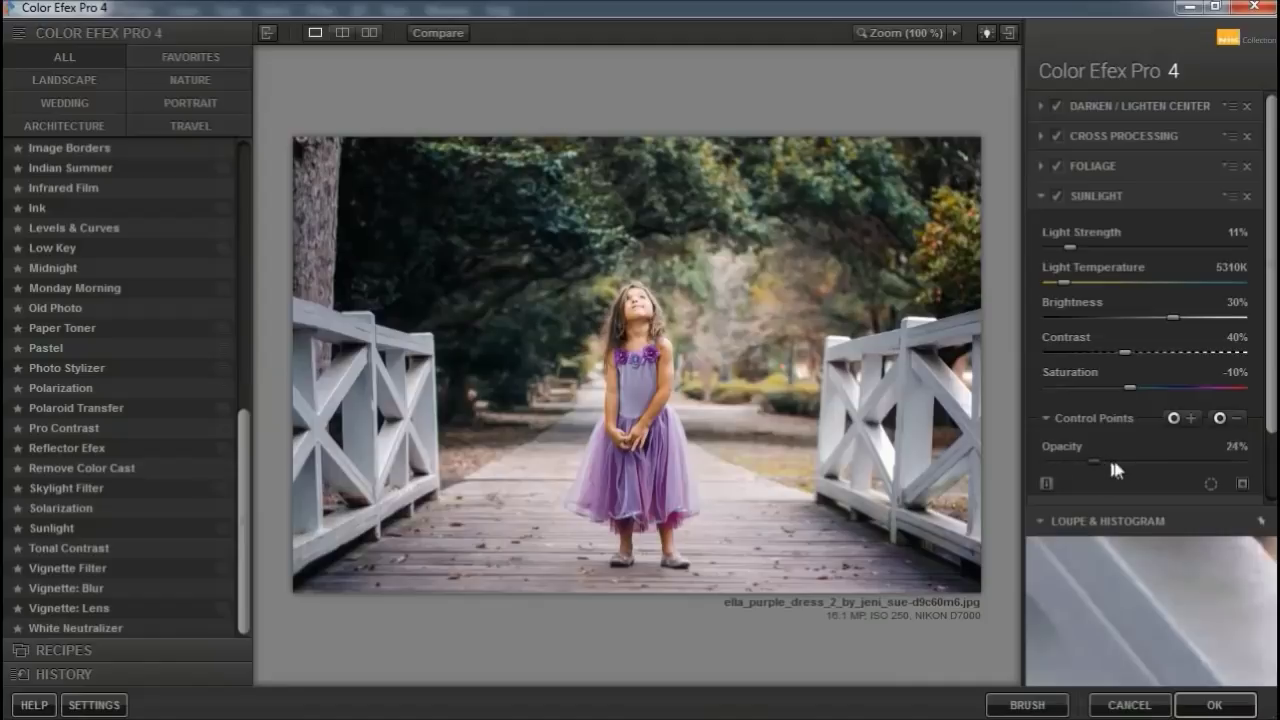
drag(1048, 461, 1091, 462)
scroll(1100, 510, down, 3)
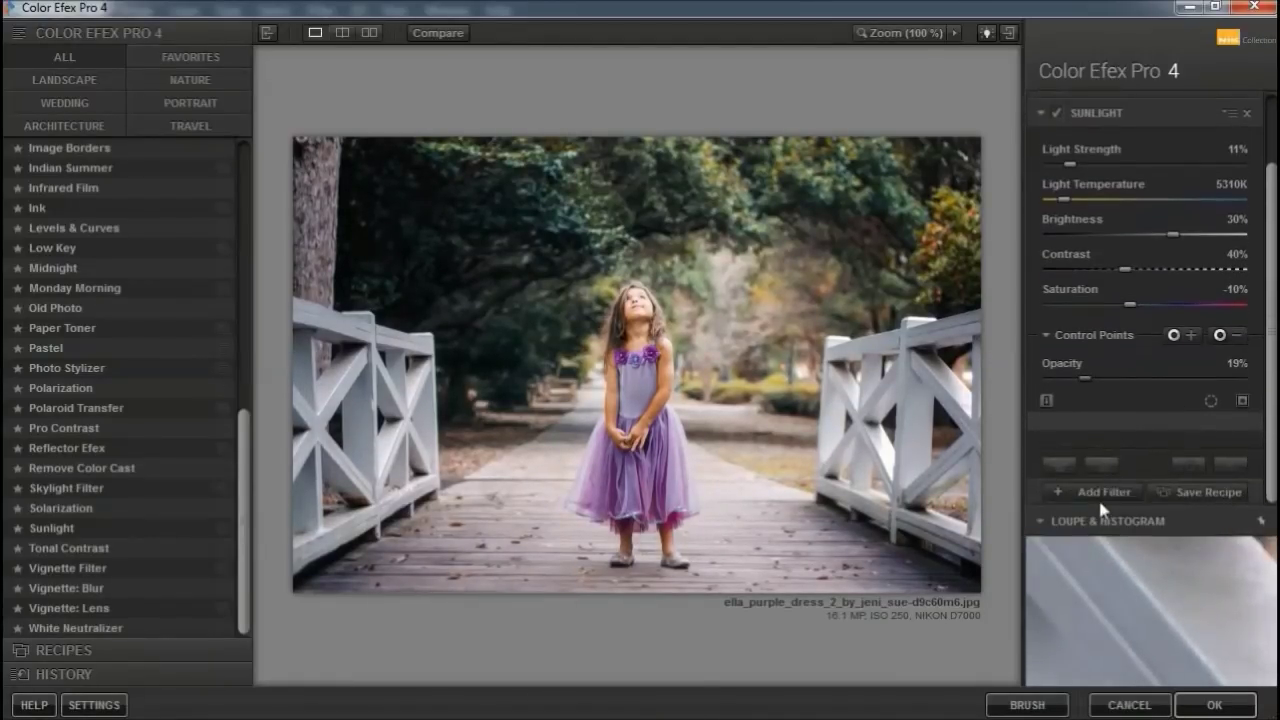
click(1094, 490)
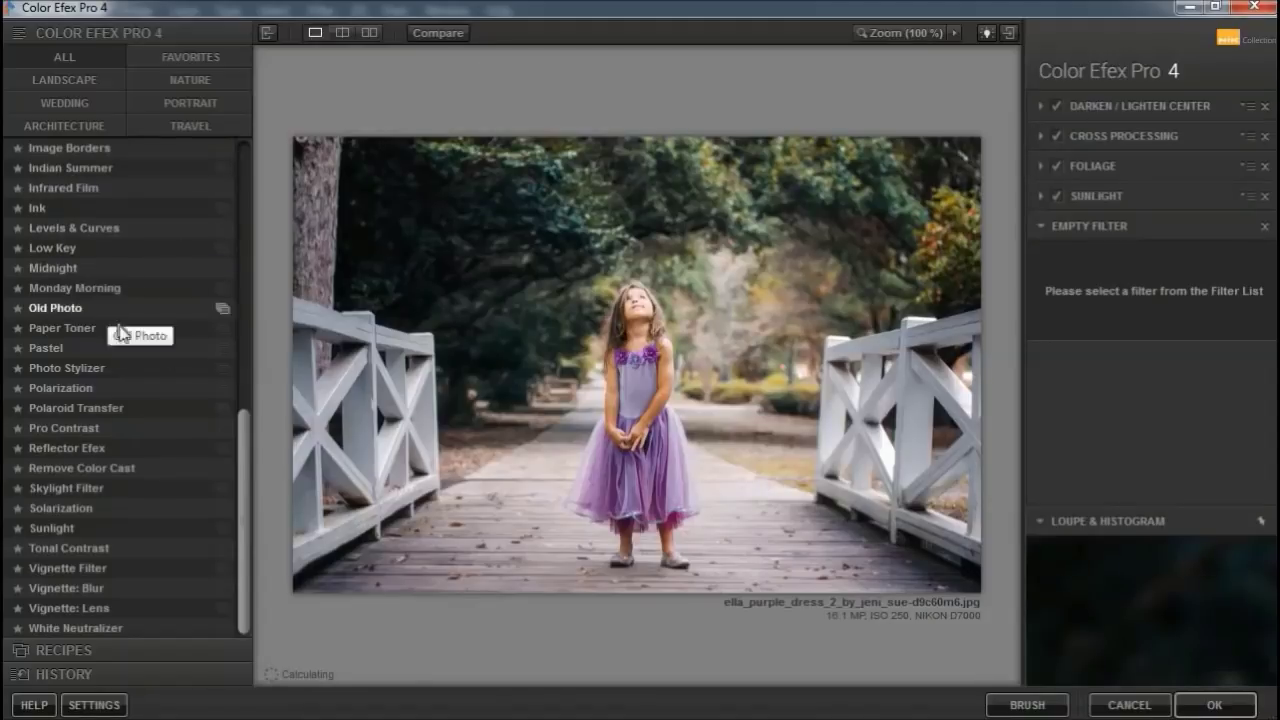
Apply the Color Efex Pro 4 filter stack, returning a new Color Efex Pro 4 layer
drag(243, 480, 257, 160)
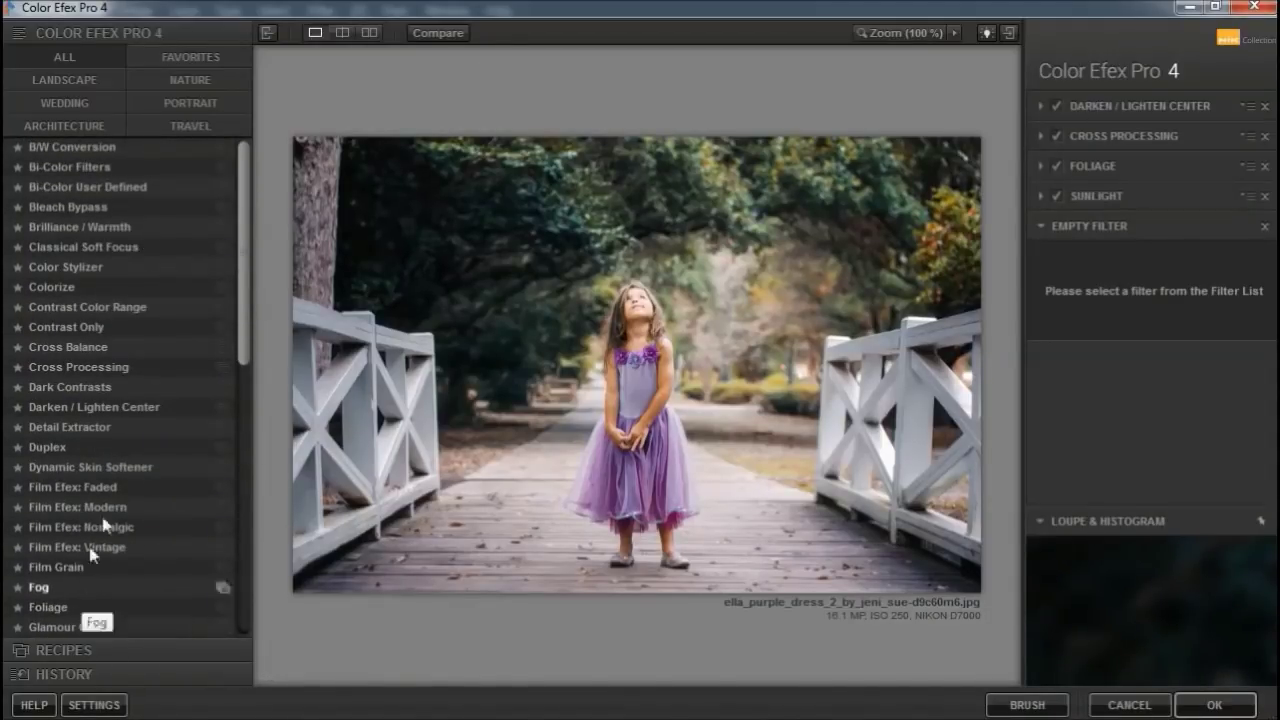
click(1233, 705)
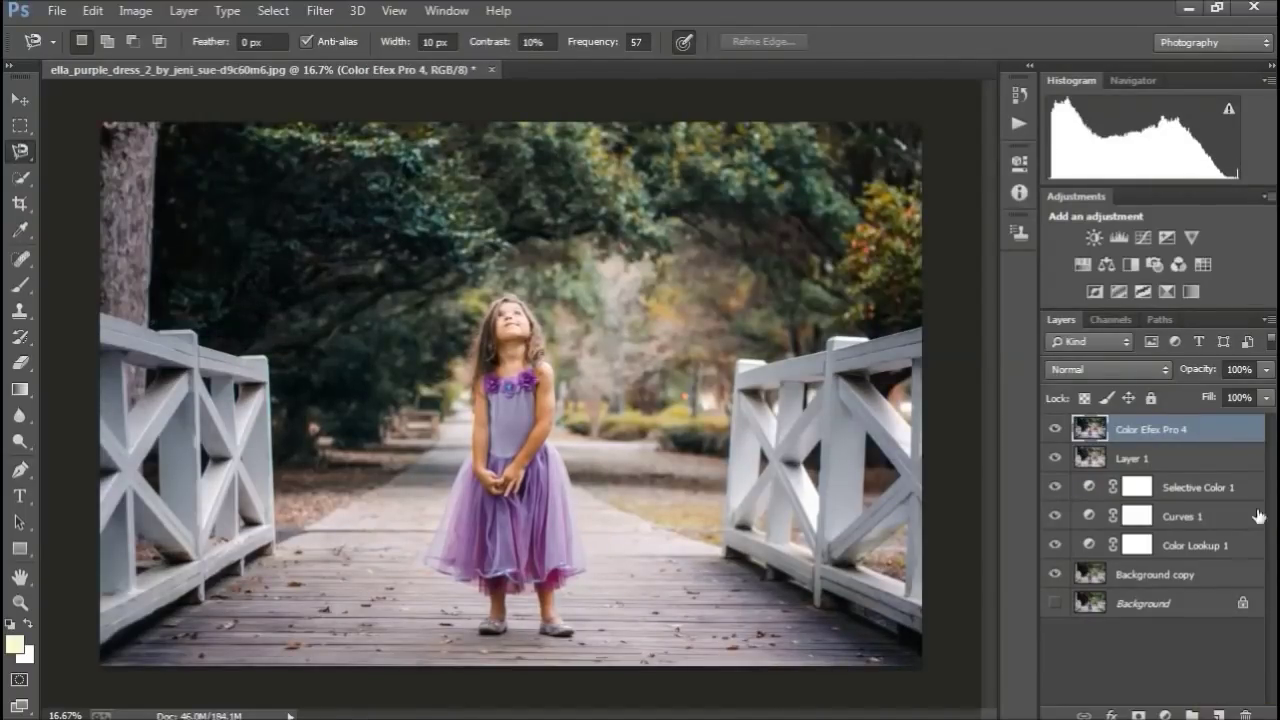
Show Background, then hide Color Efex Pro 4, Layer 1, the adjustment layers and Background copy
click(1055, 603)
click(1165, 715)
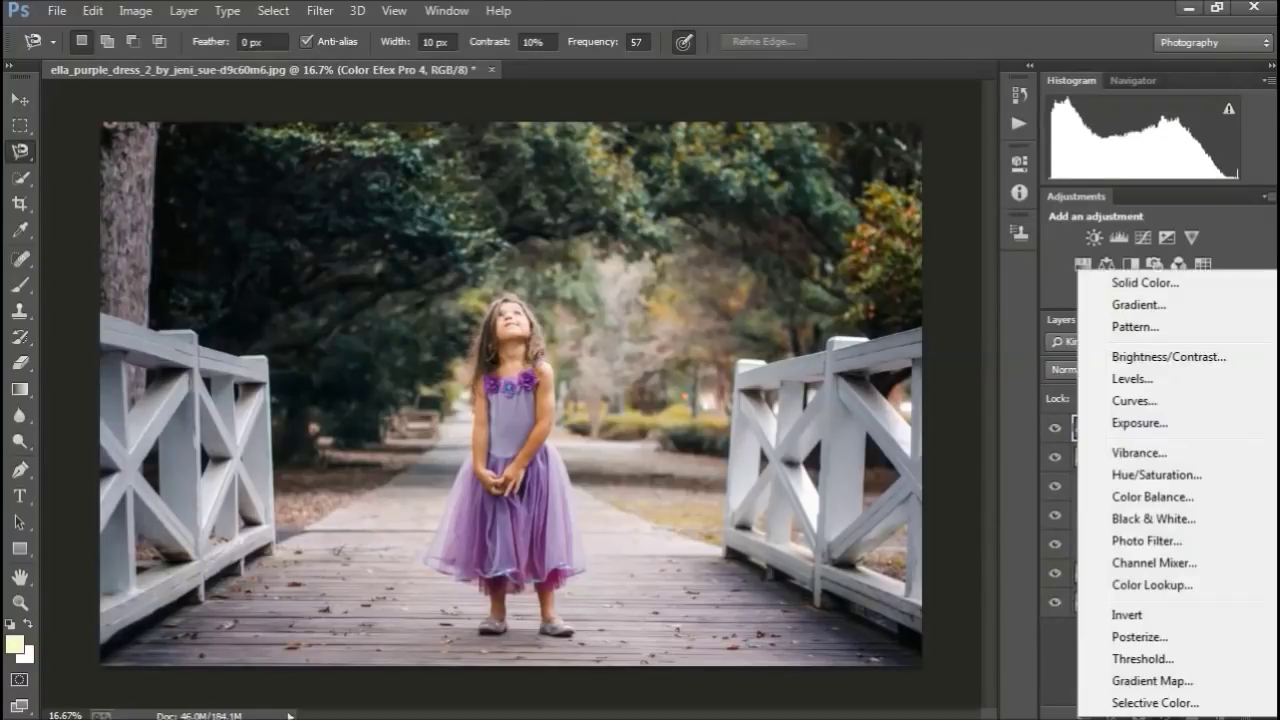
click(1060, 468)
click(1055, 428)
click(1055, 457)
drag(1058, 487, 1055, 593)
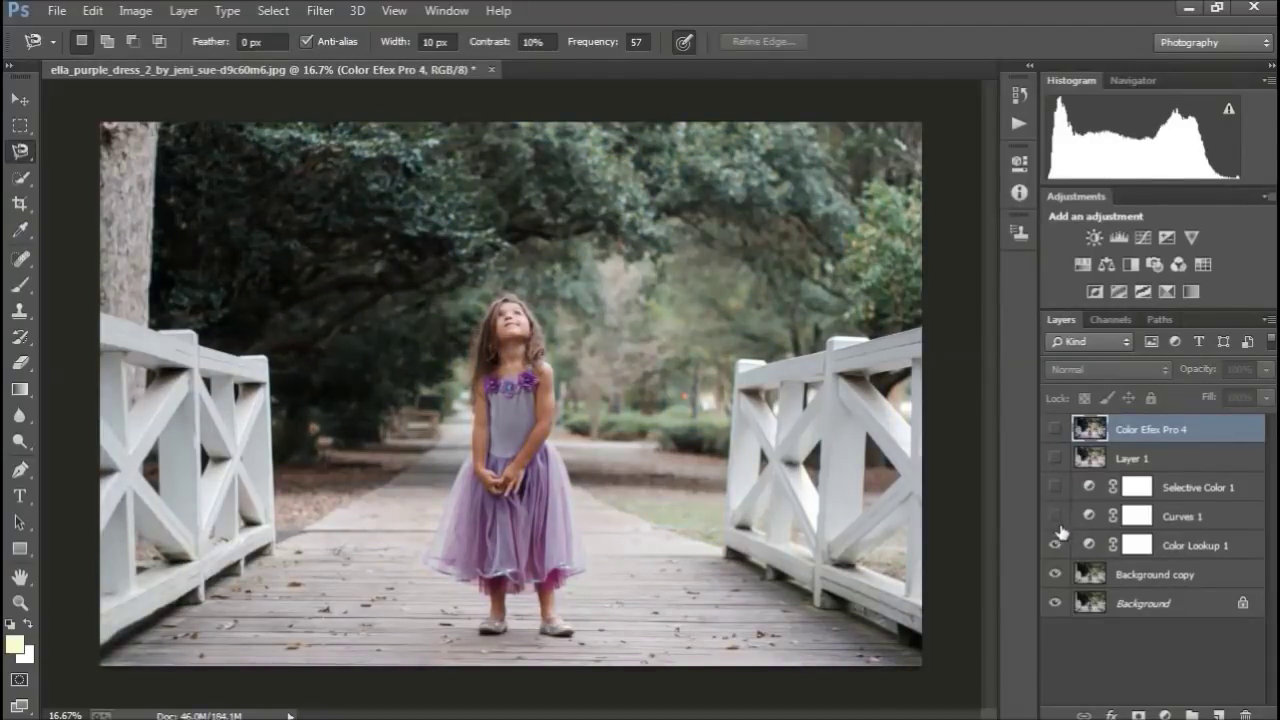
Show each layer again, from Background copy up to Color Efex Pro 4, then open the Actions panel
click(1055, 574)
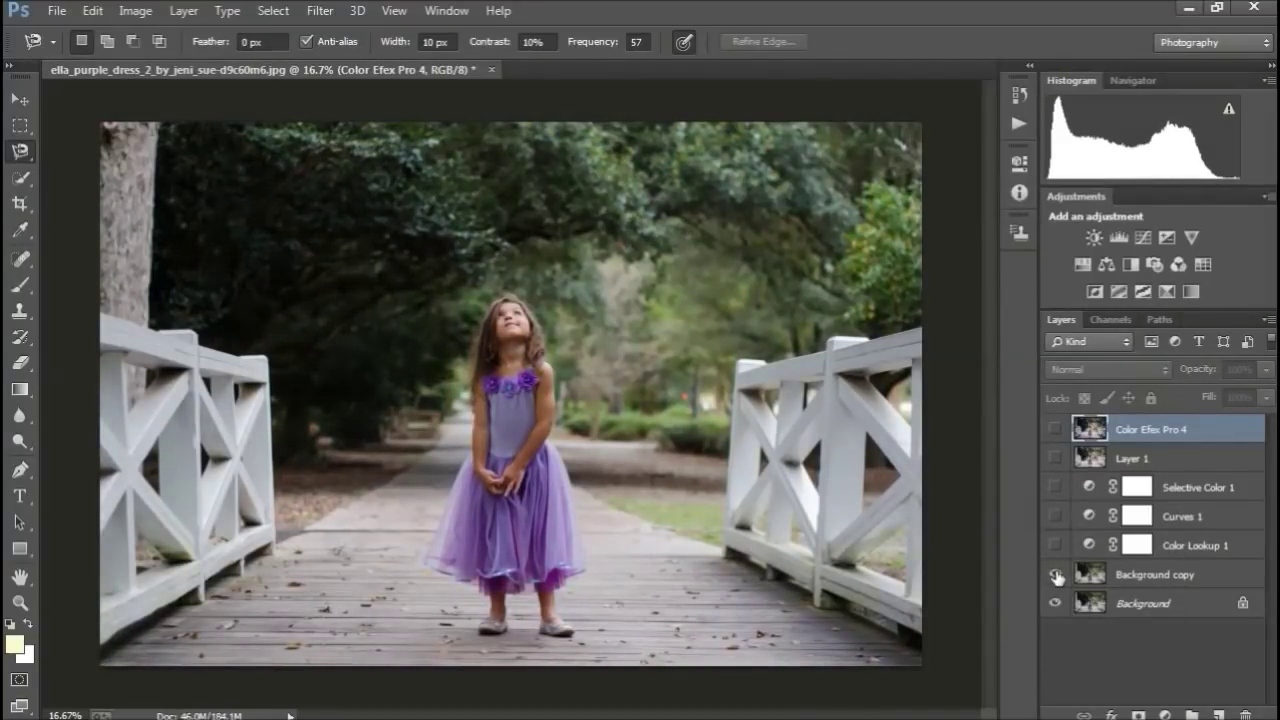
click(1055, 545)
click(1055, 516)
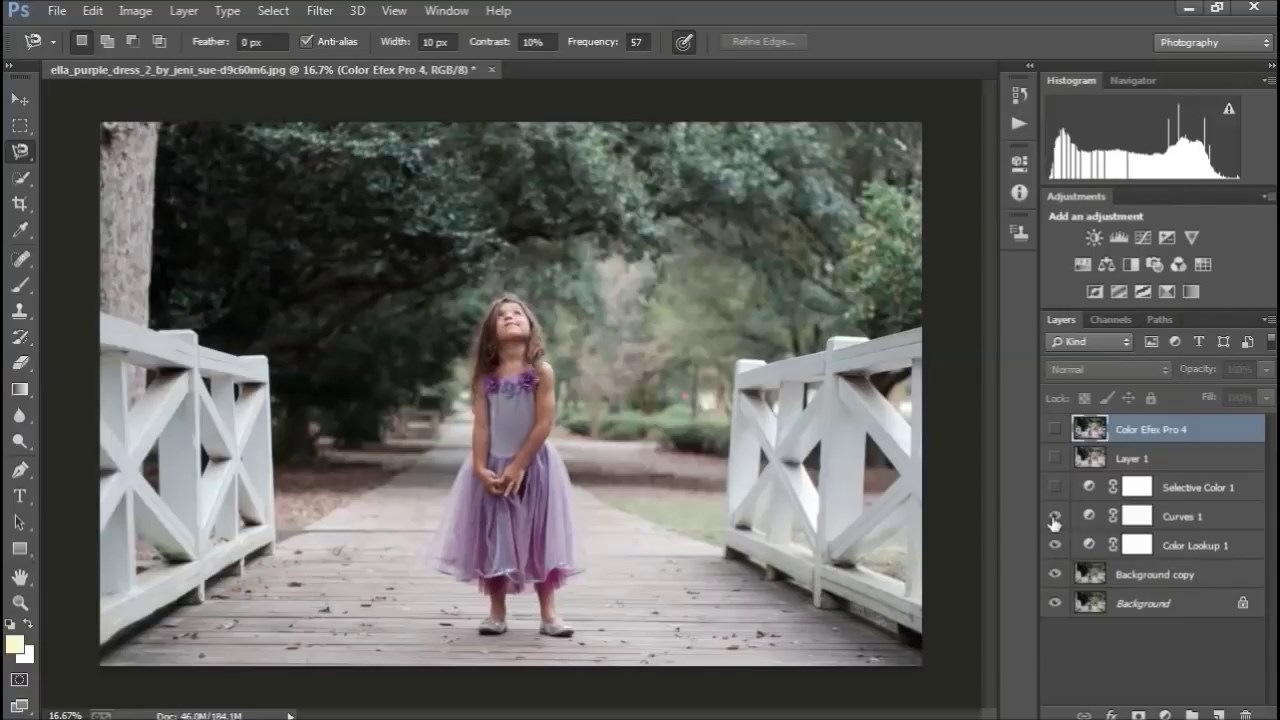
click(1055, 487)
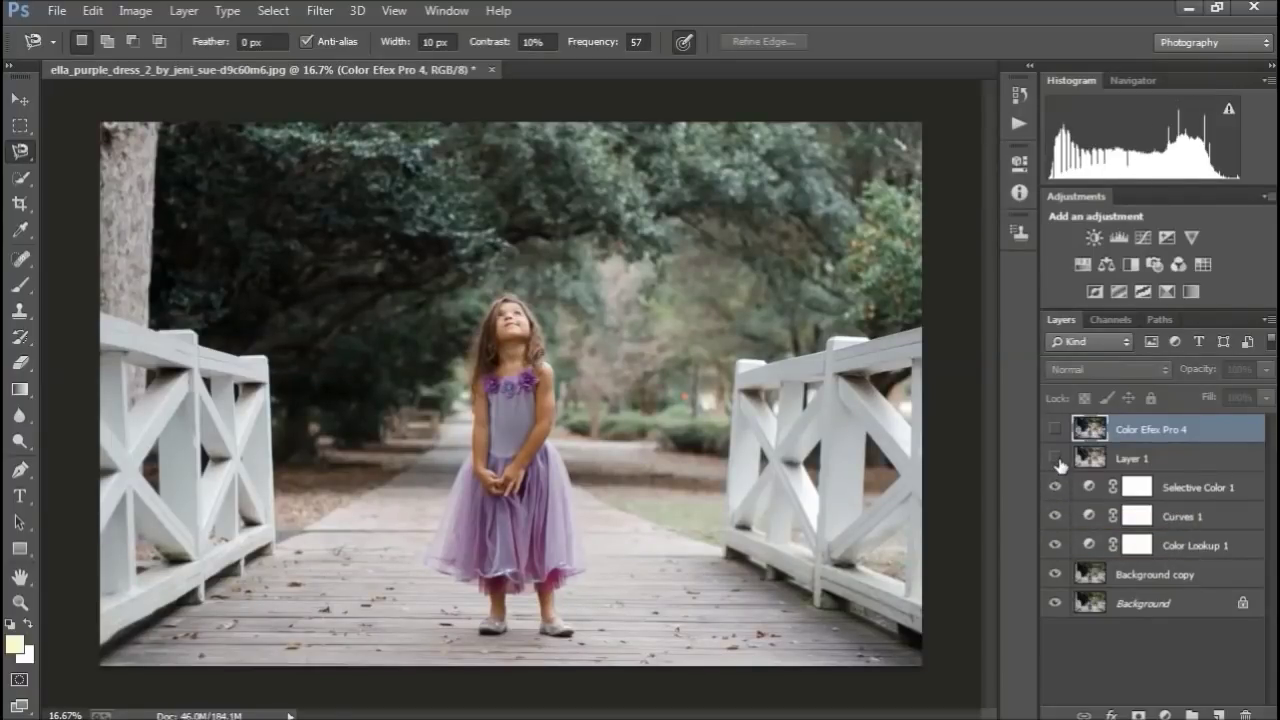
click(1055, 458)
click(1055, 429)
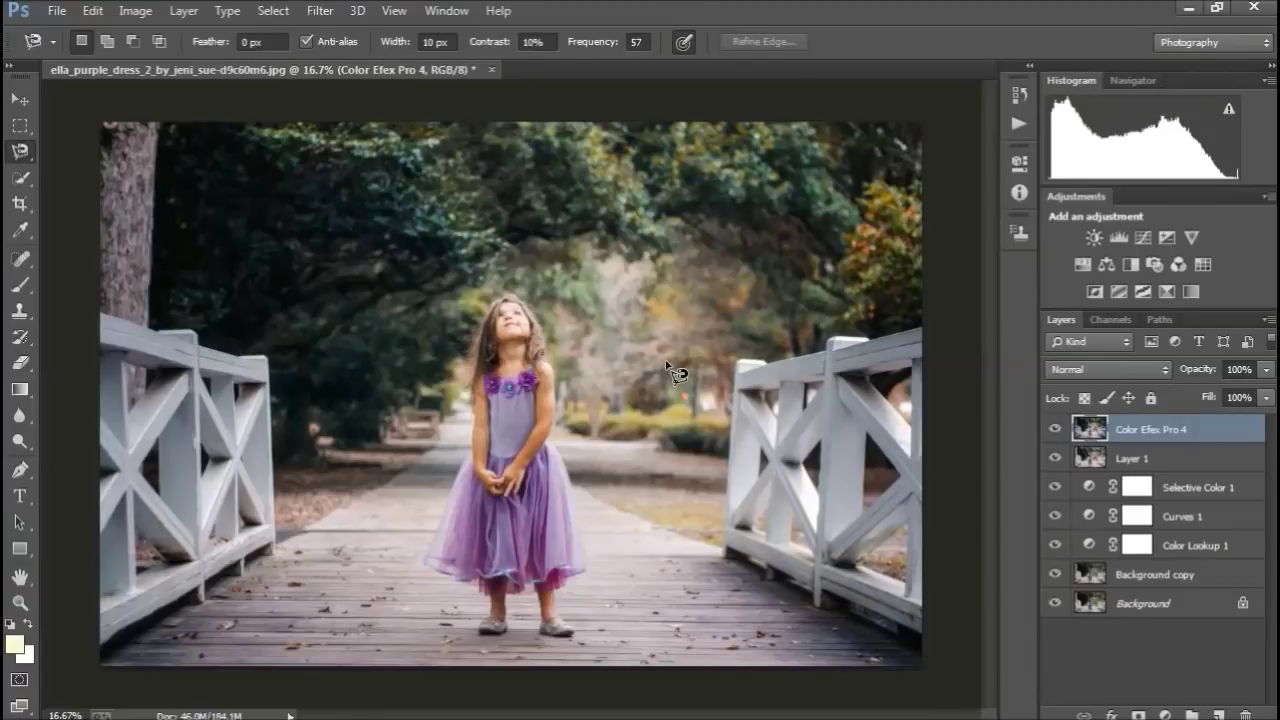
key(alt+F9)
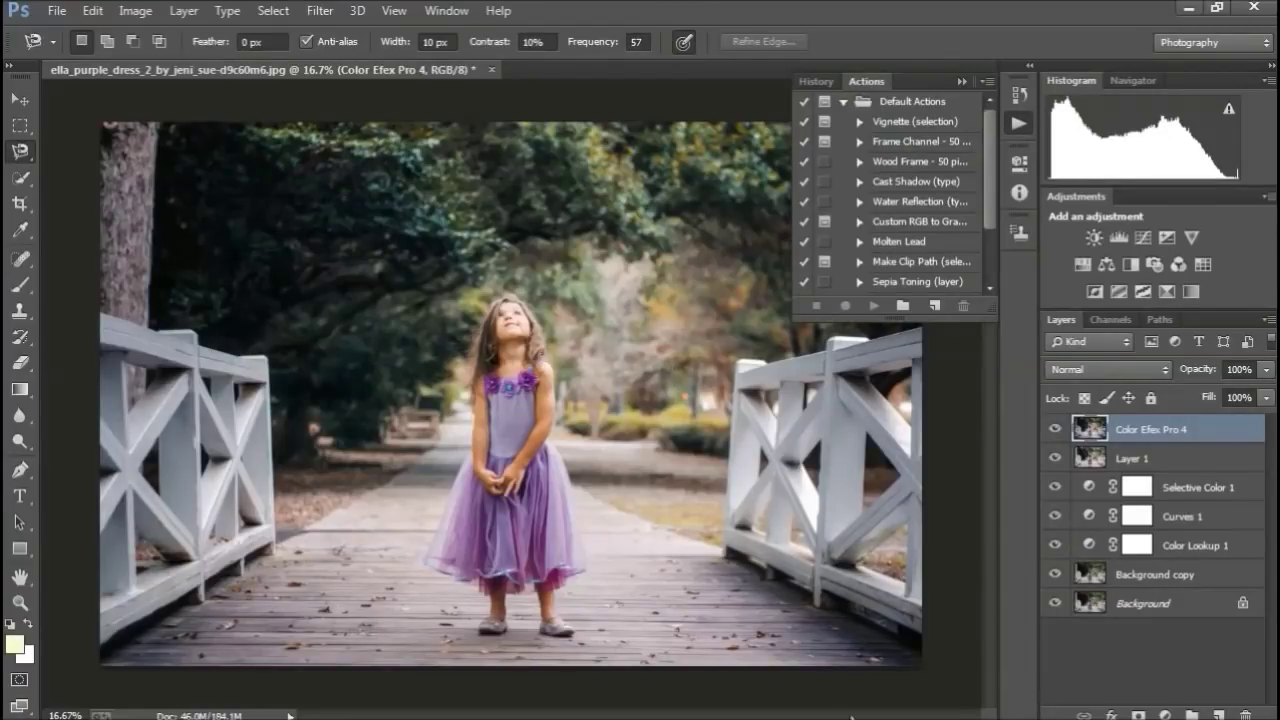